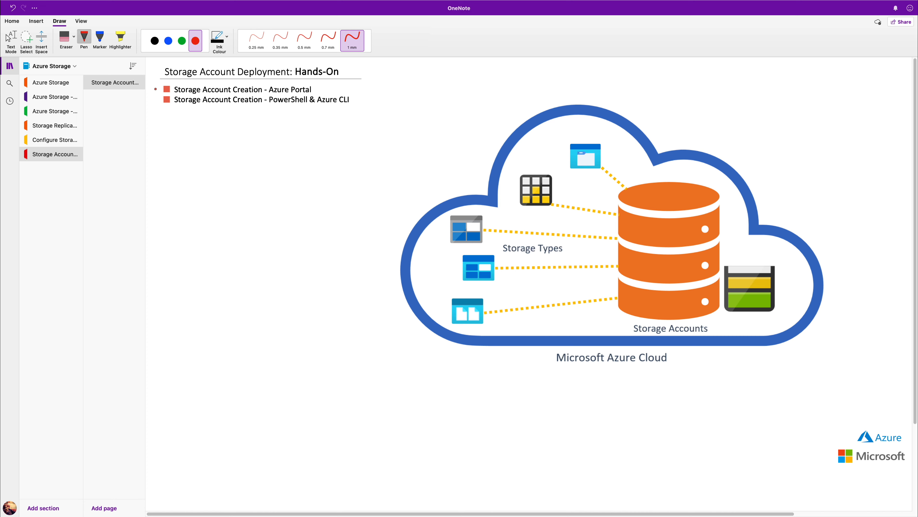
mouse_move(157, 88)
left_mouse_down()
mouse_move(172, 83)
mouse_move(160, 105)
mouse_move(169, 96)
left_mouse_up()
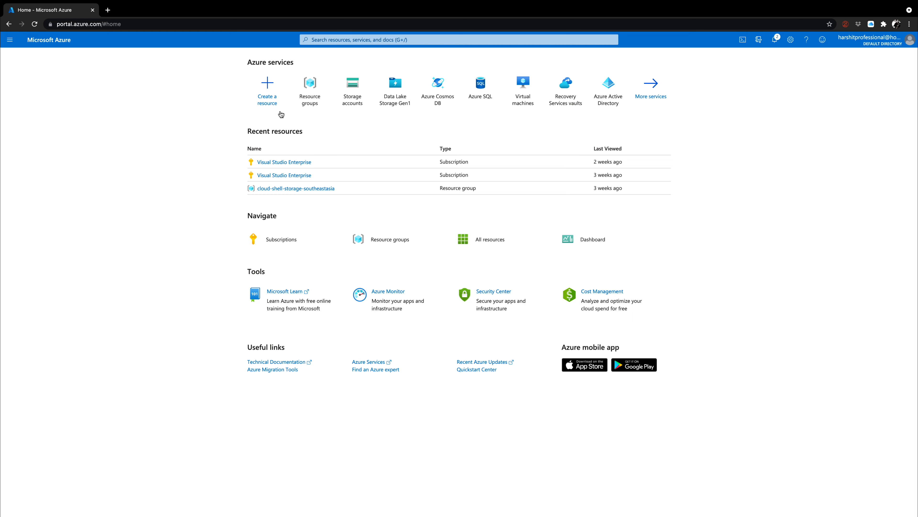
Search the Azure portal for Storage and open the Storage accounts service.
left_click(384, 41)
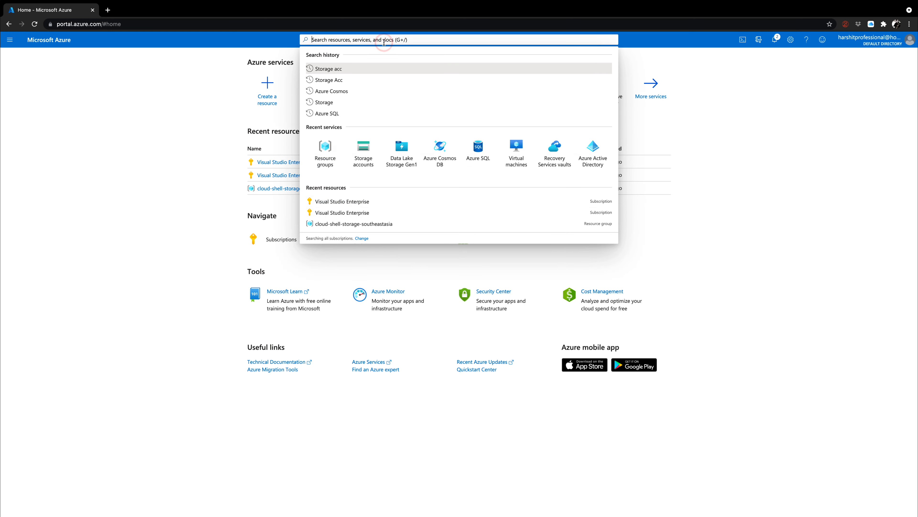
type("Storage")
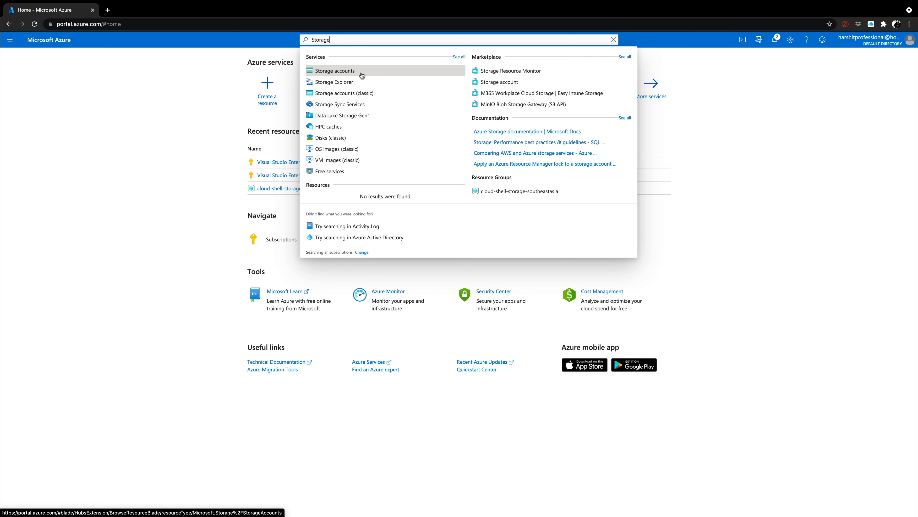
left_click(362, 75)
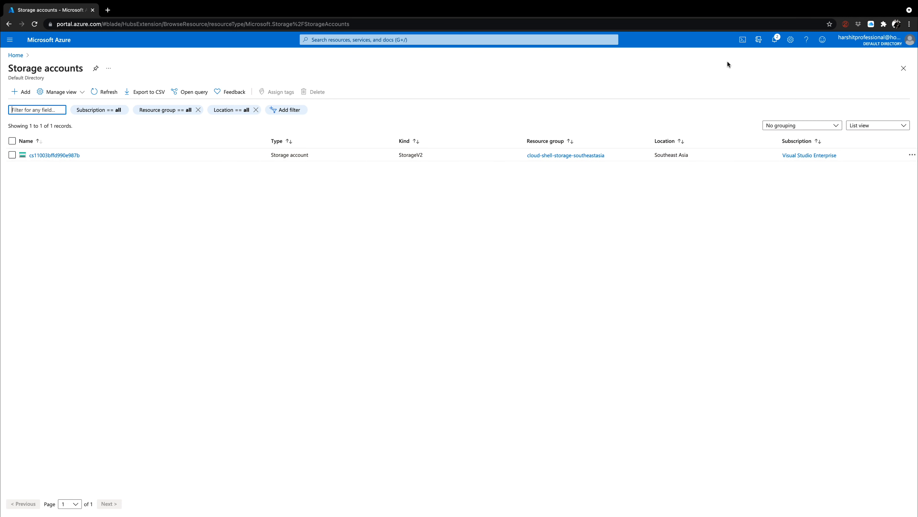
Open the Cloud Shell briefly, close it, and start creating a new storage account.
left_click(743, 43)
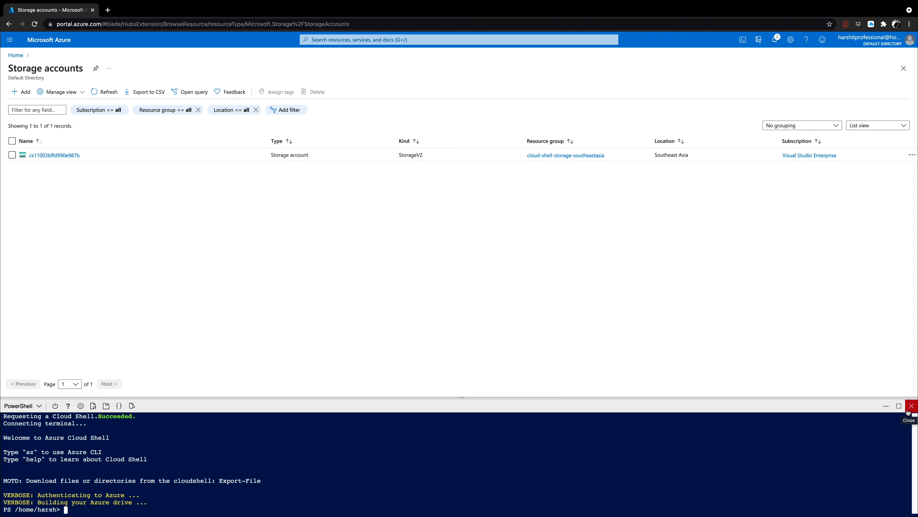
left_click(908, 410)
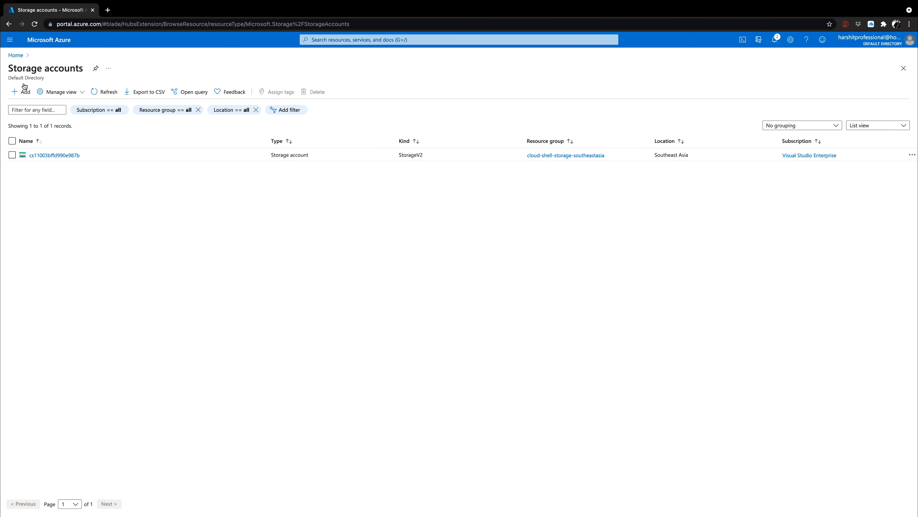
left_click(24, 91)
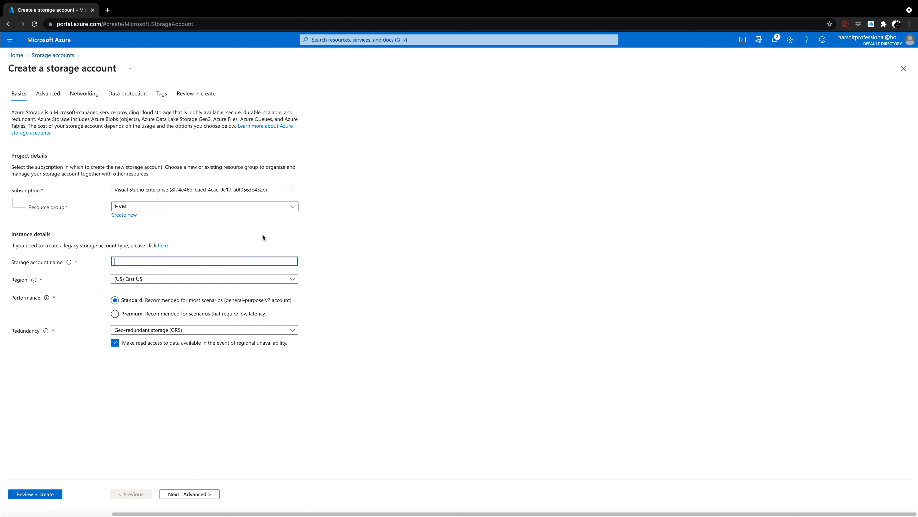
Check the resource groups offered under the second Visual Studio Enterprise subscription, and switch back to the first subscription.
left_click(289, 191)
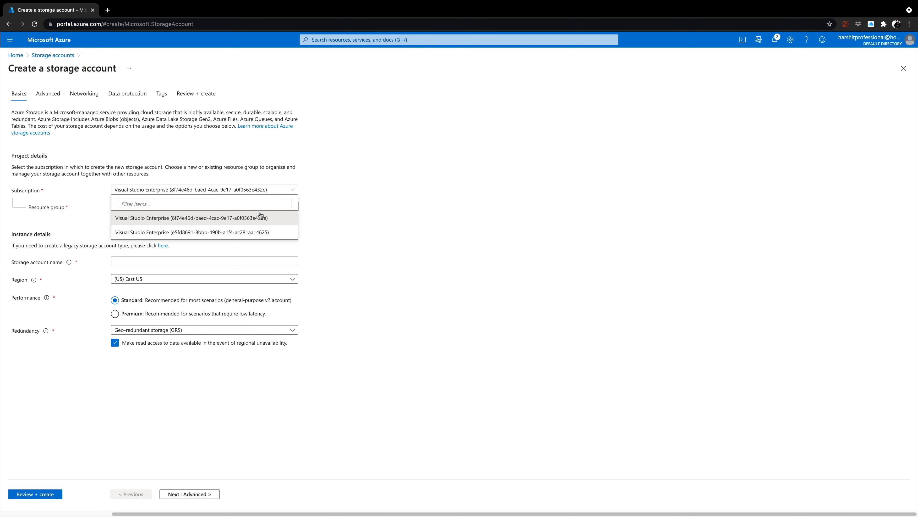
left_click(241, 233)
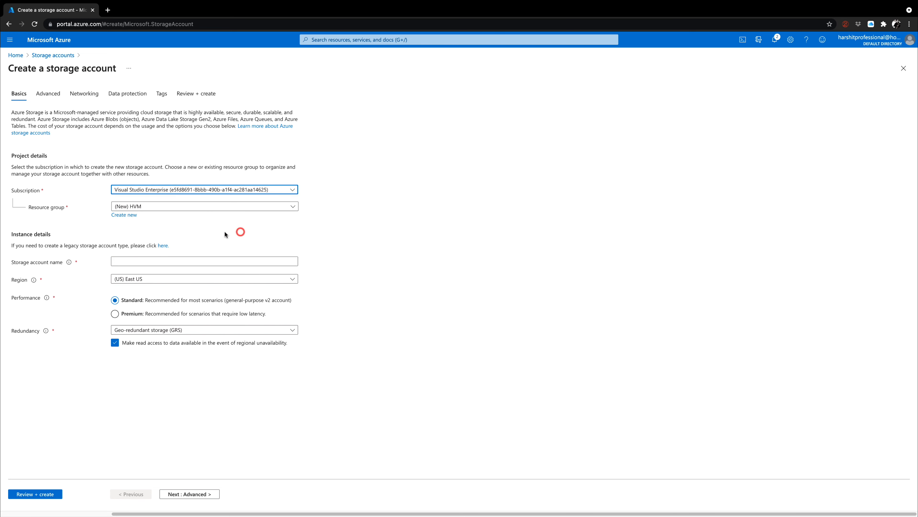
left_click(214, 207)
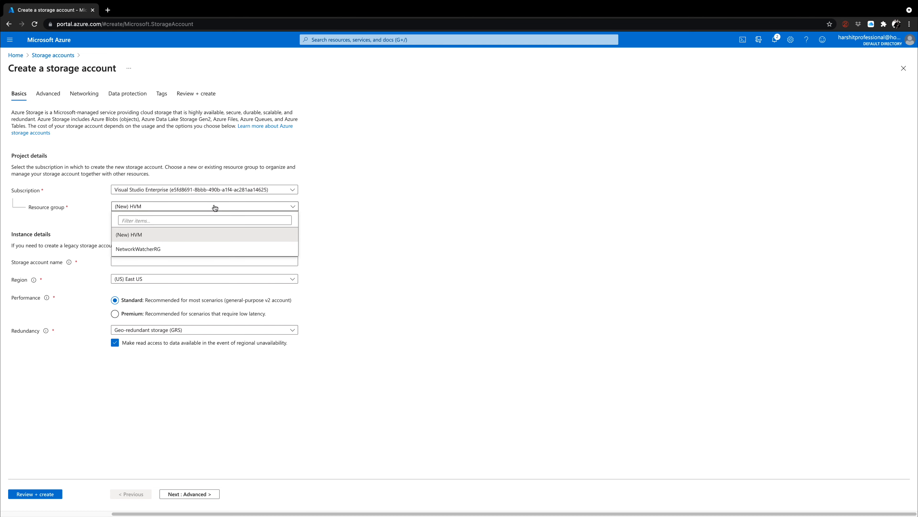
left_click(215, 206)
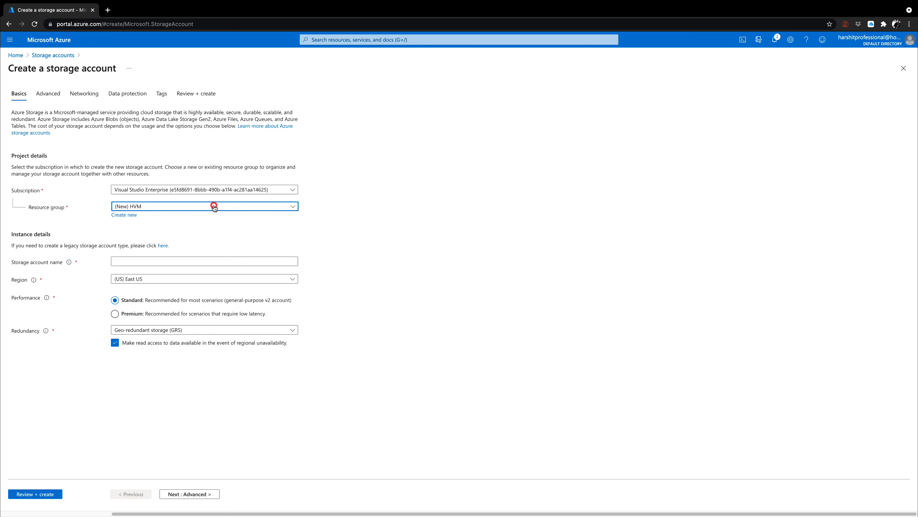
left_click(224, 188)
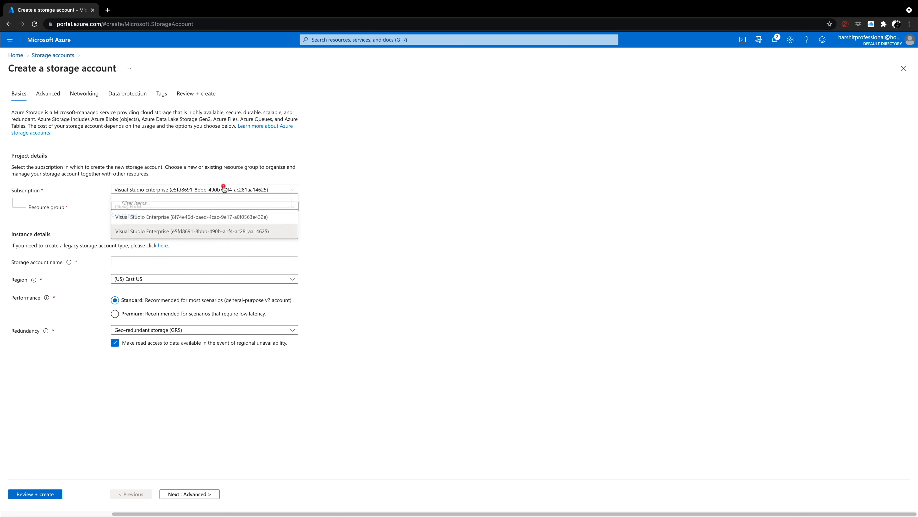
left_click(187, 220)
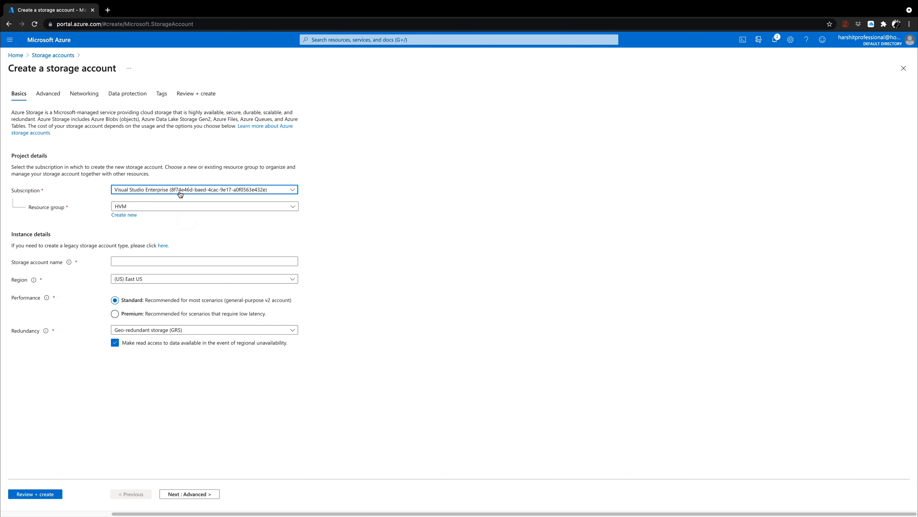
Choose the HVM resource group and name the storage account harsharenaportal.
left_click(210, 207)
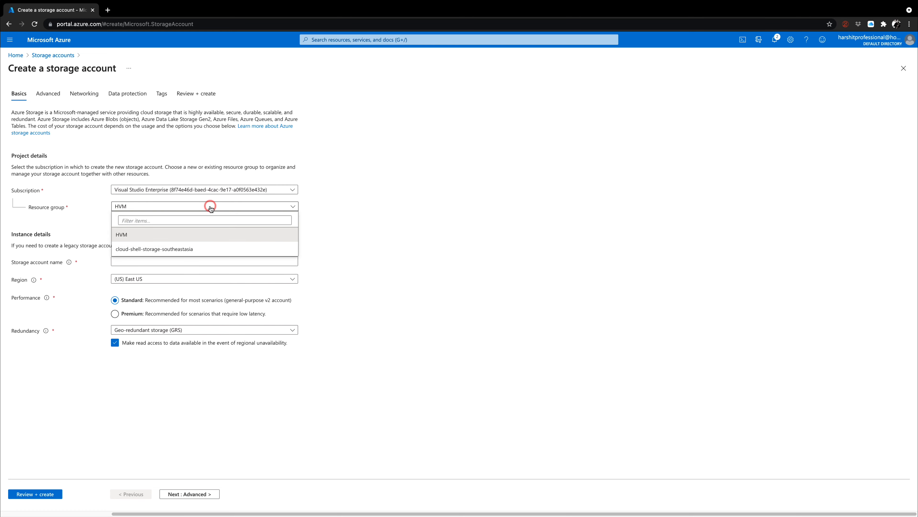
left_click(177, 232)
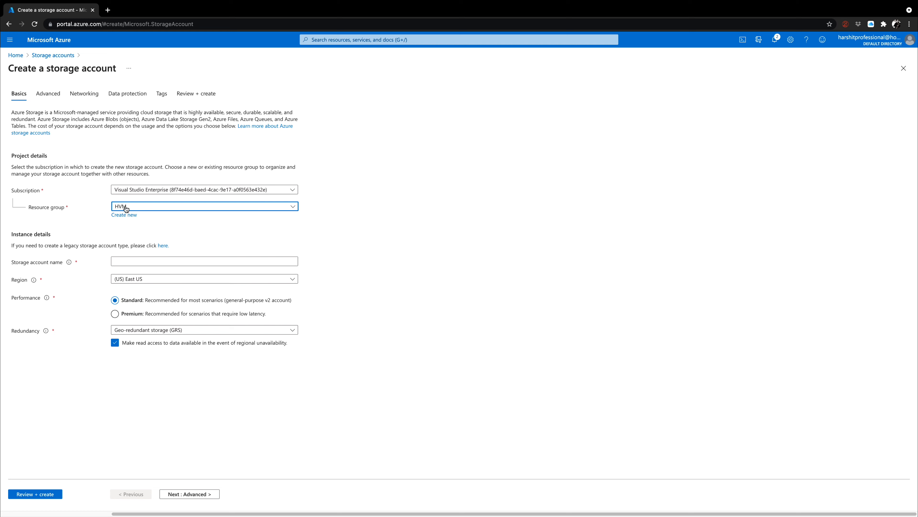
left_click(129, 261)
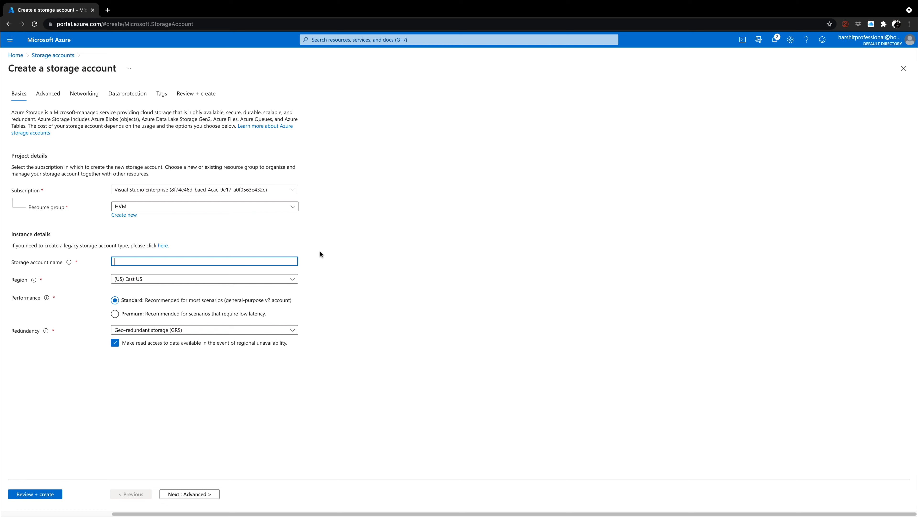
type("harsharenaportal")
Set the storage account's region to (US) East US 2.
left_click(165, 278)
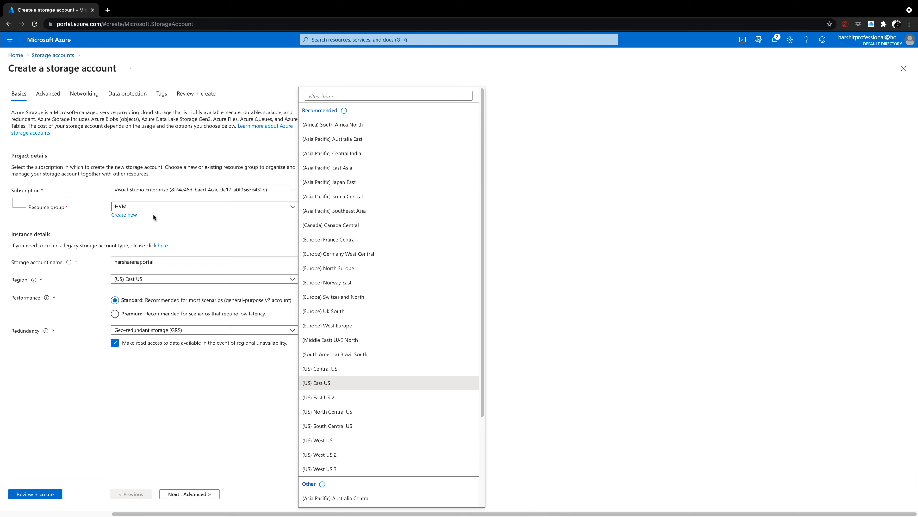
scroll(358, 227, "down", 1)
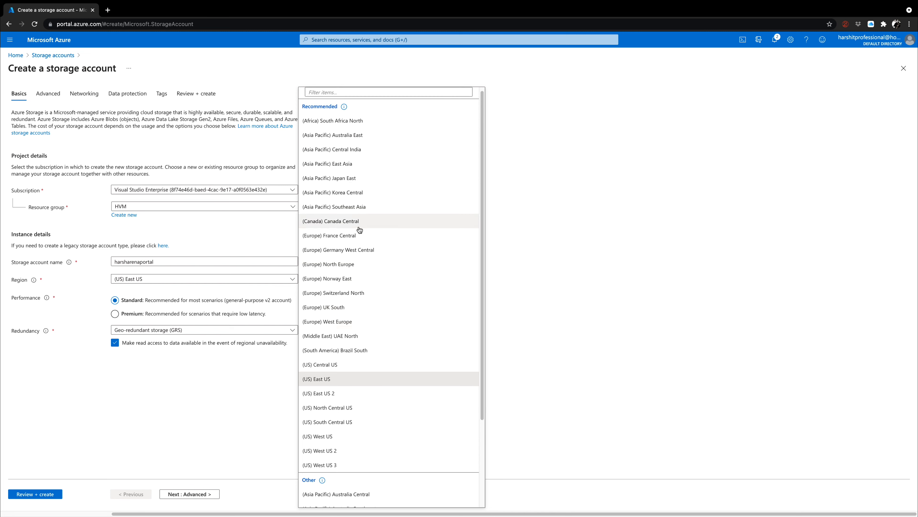
left_click(335, 391)
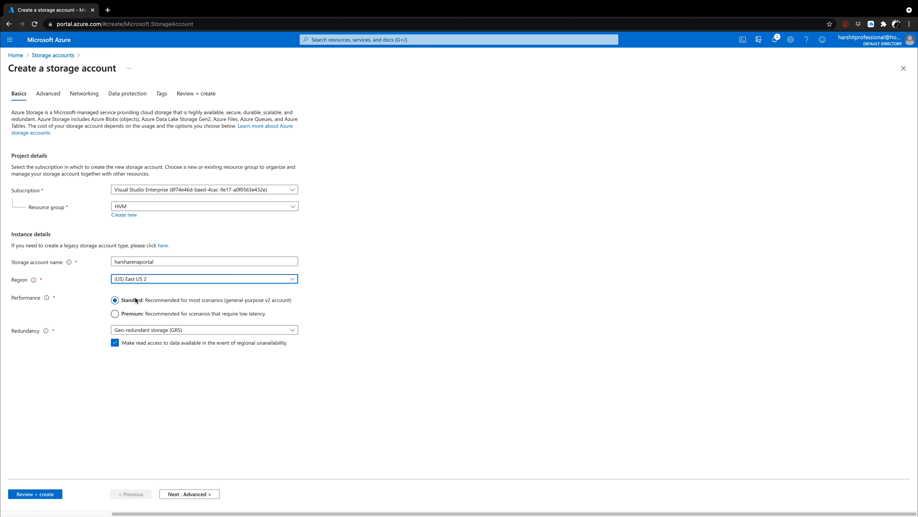
Try the Premium performance option and review its premium account types and redundancy choices.
left_click(130, 315)
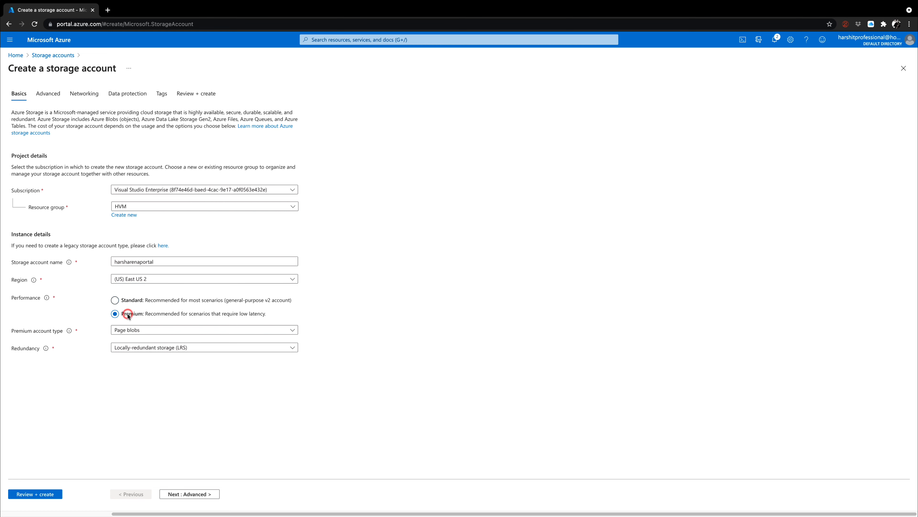
left_click(129, 300)
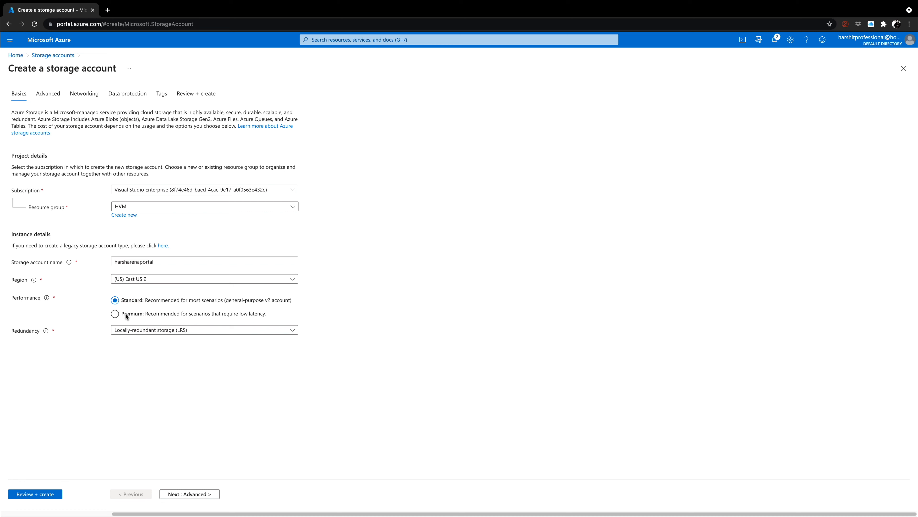
left_click(127, 315)
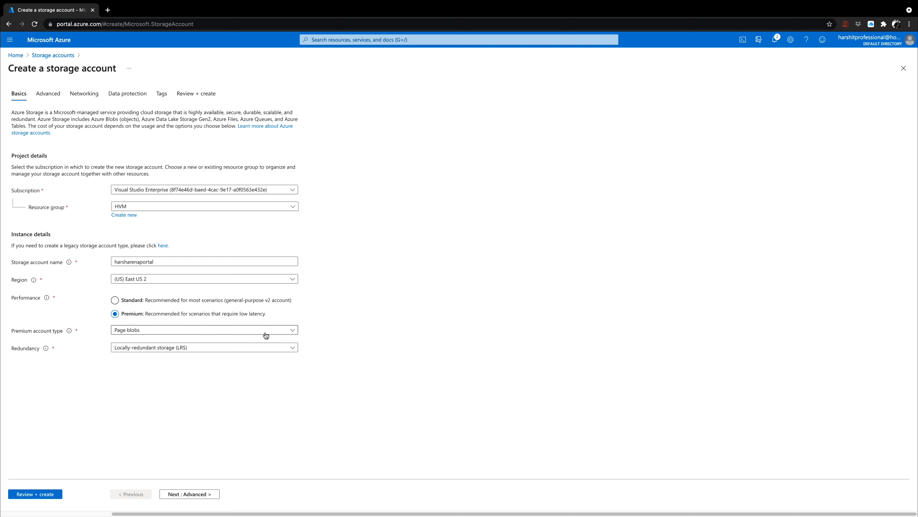
left_click(278, 331)
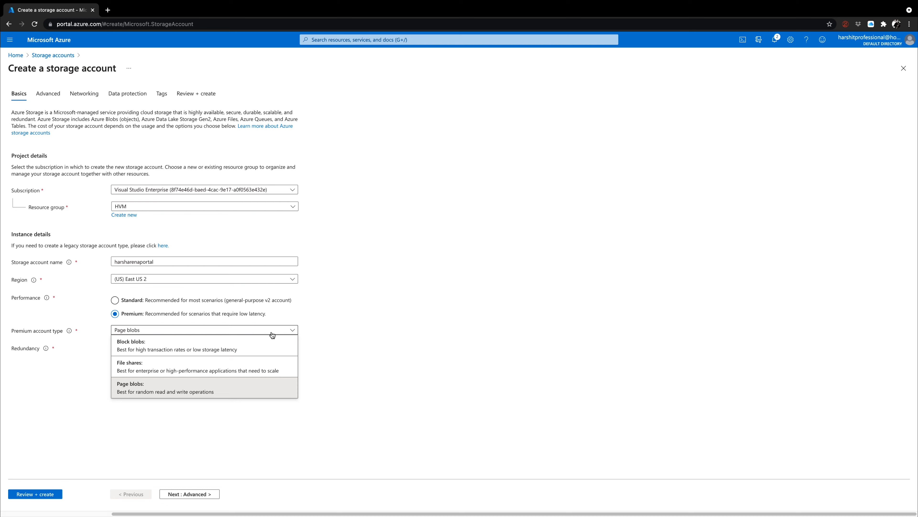
left_click(47, 384)
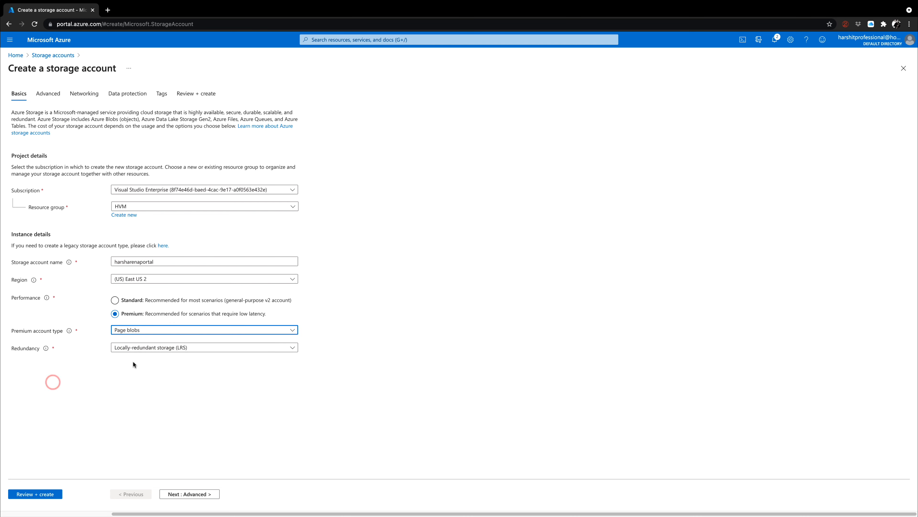
left_click(170, 352)
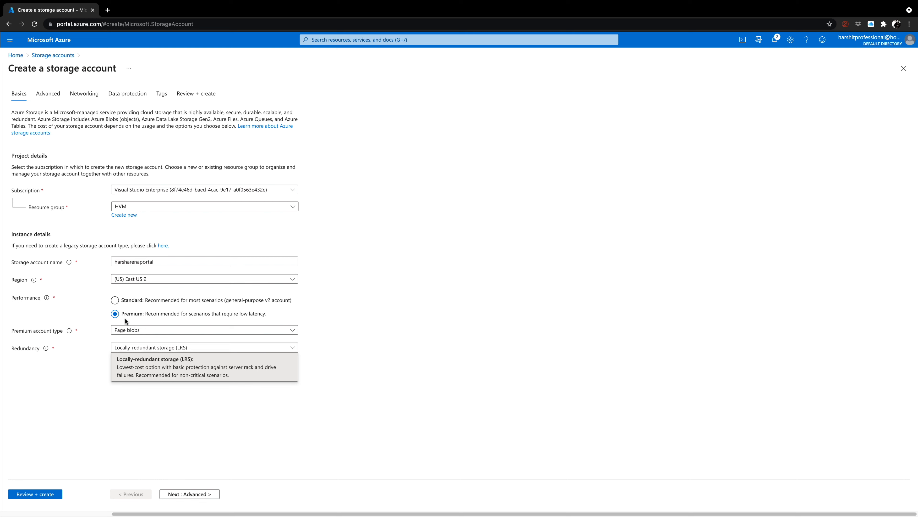
Set the performance to Standard and the redundancy to Geo-redundant storage (GRS).
left_click(114, 300)
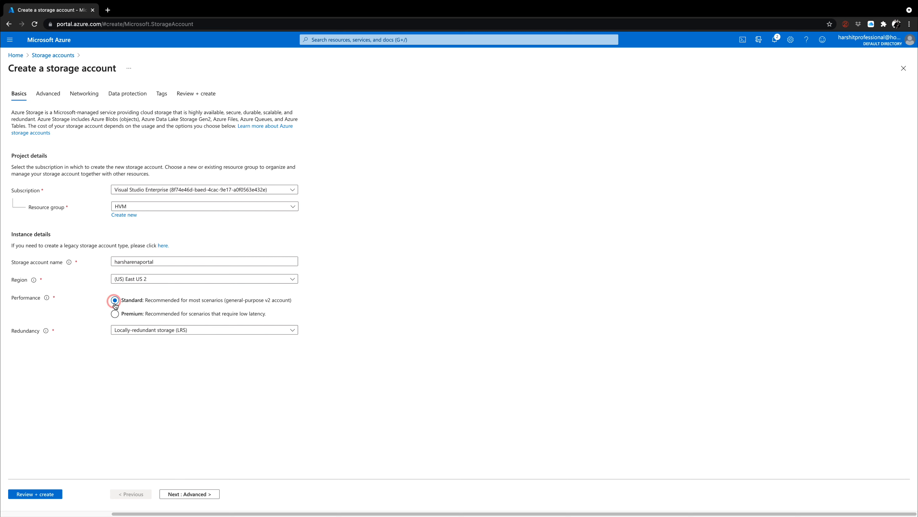
left_click(277, 329)
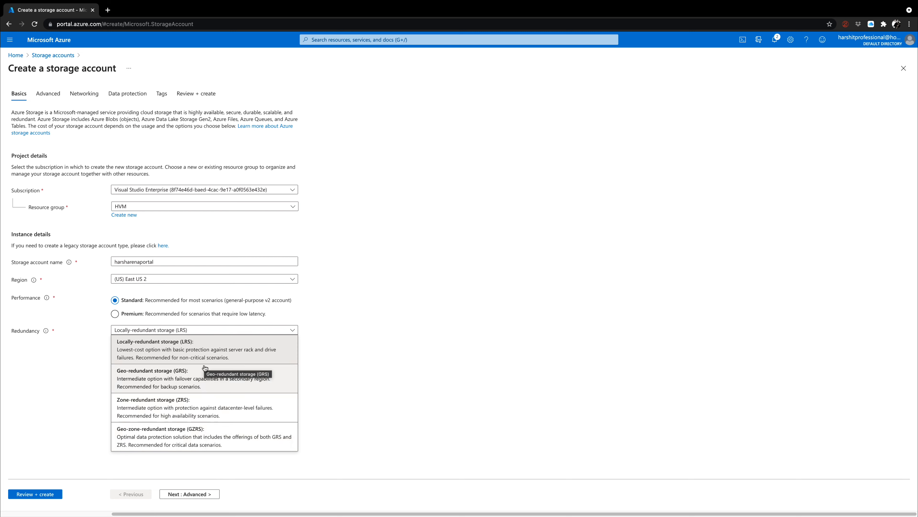
left_click(209, 350)
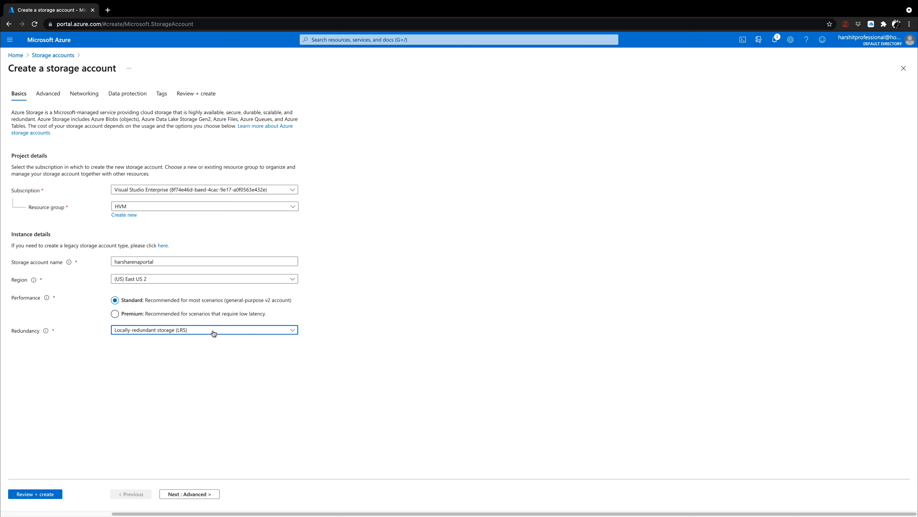
left_click(214, 330)
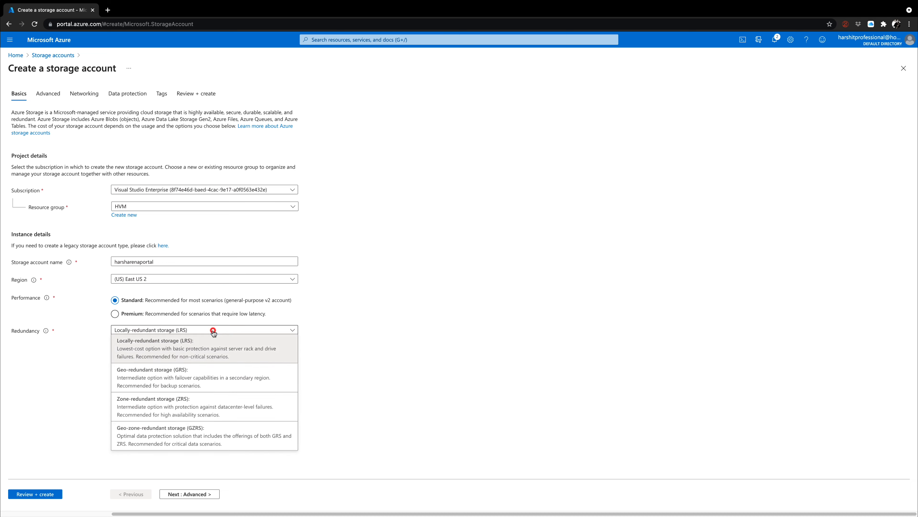
left_click(201, 379)
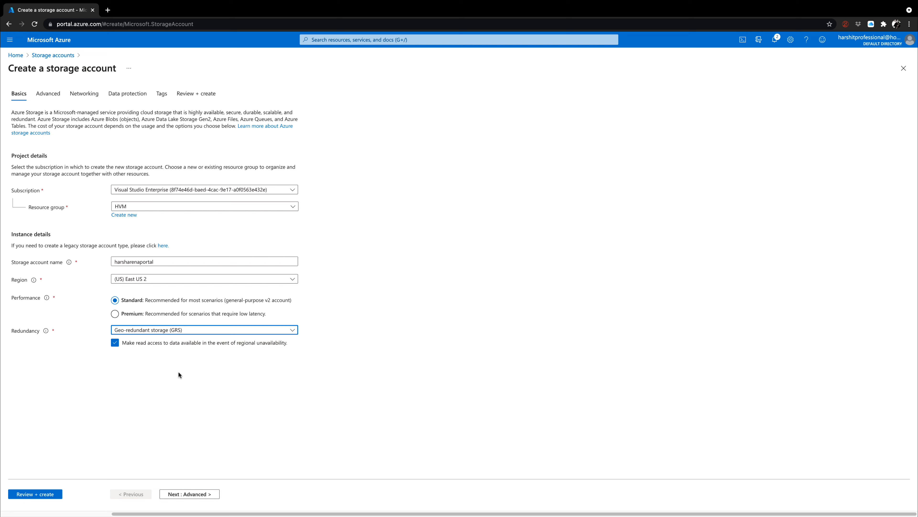
Proceed to the Advanced settings and enable infrastructure encryption, keeping secure transfer enabled.
left_click(210, 494)
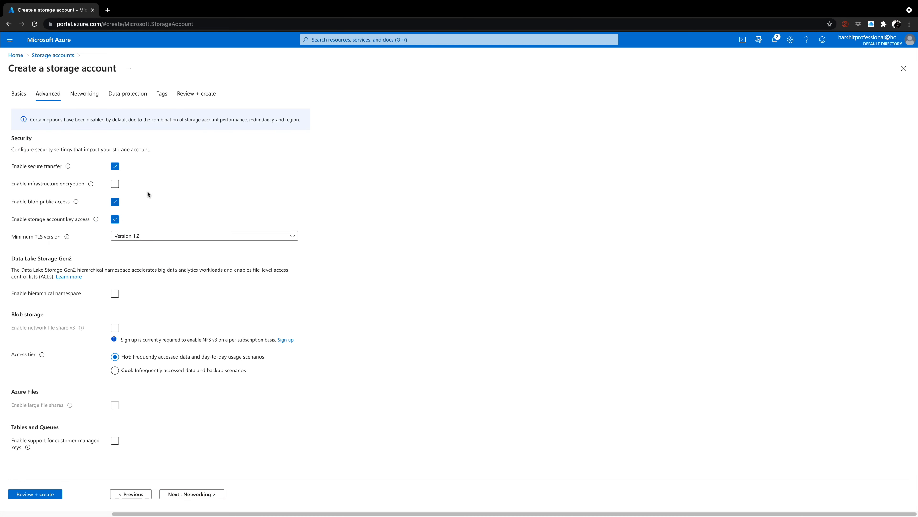
left_click(115, 168)
left_click(116, 168)
left_click(115, 185)
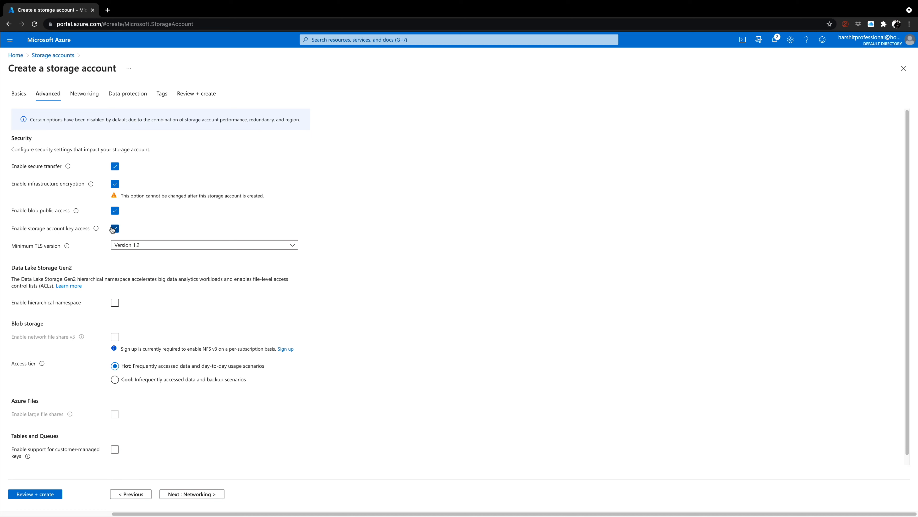
Review the minimum TLS version options and set it to Version 1.2.
left_click(232, 246)
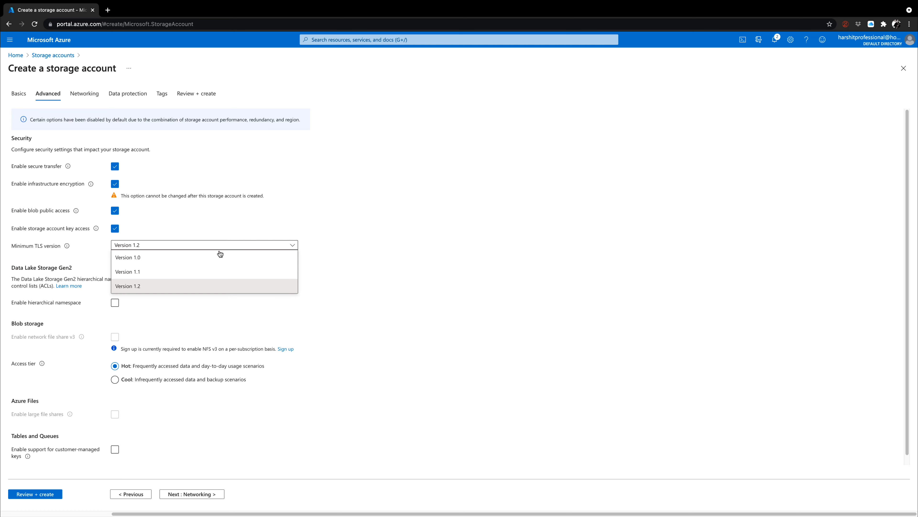
left_click(185, 287)
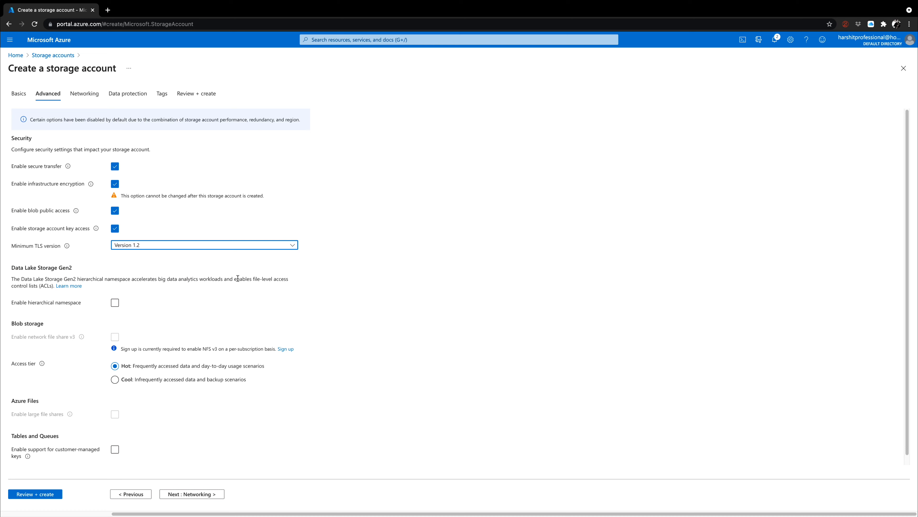
left_click(174, 246)
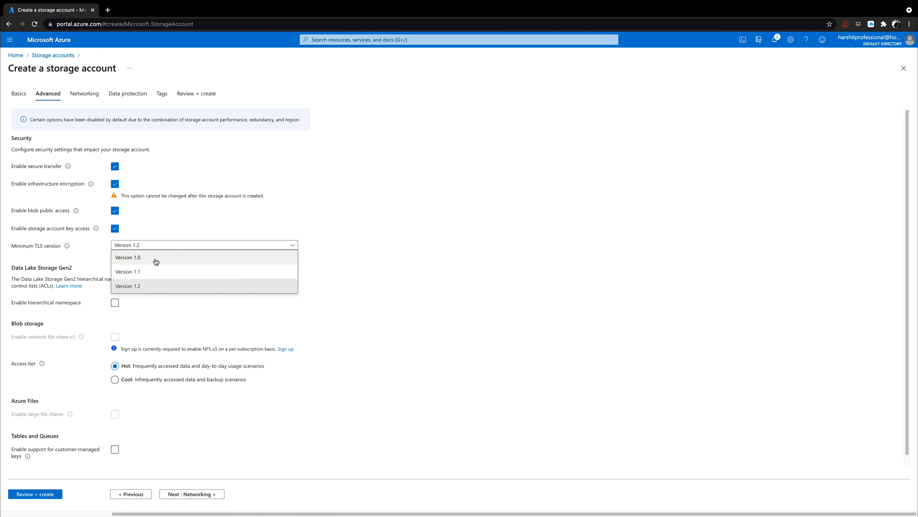
left_click(148, 286)
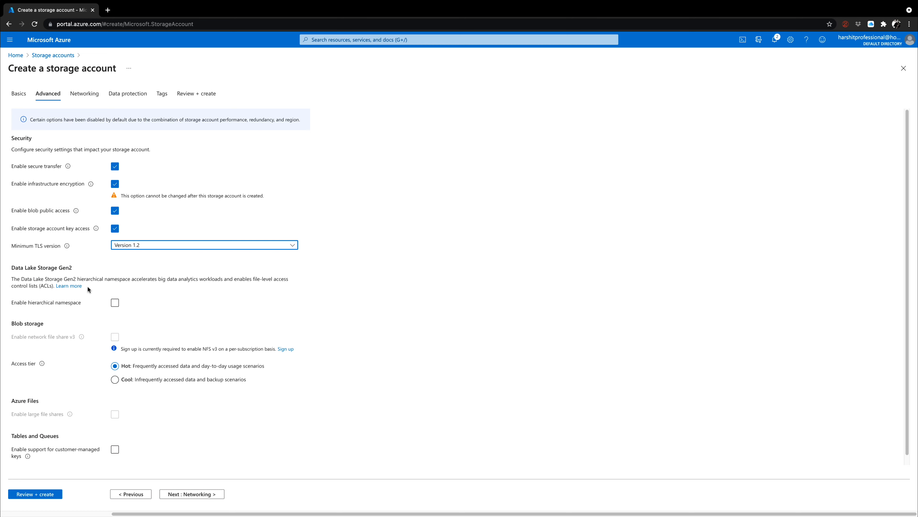
Try the hierarchical namespace option with the Hot access tier and turn off infrastructure encryption.
left_click(116, 304)
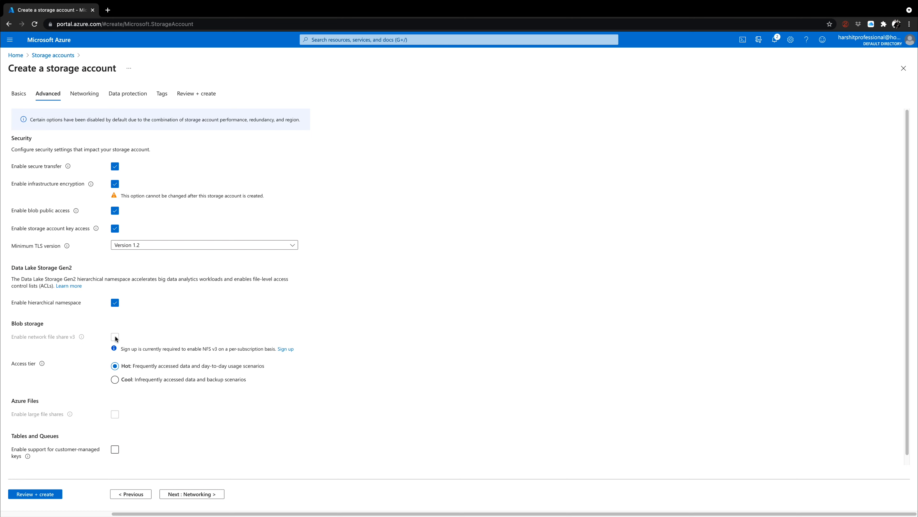
left_click(115, 302)
left_click(166, 365)
left_click(116, 302)
left_click(115, 183)
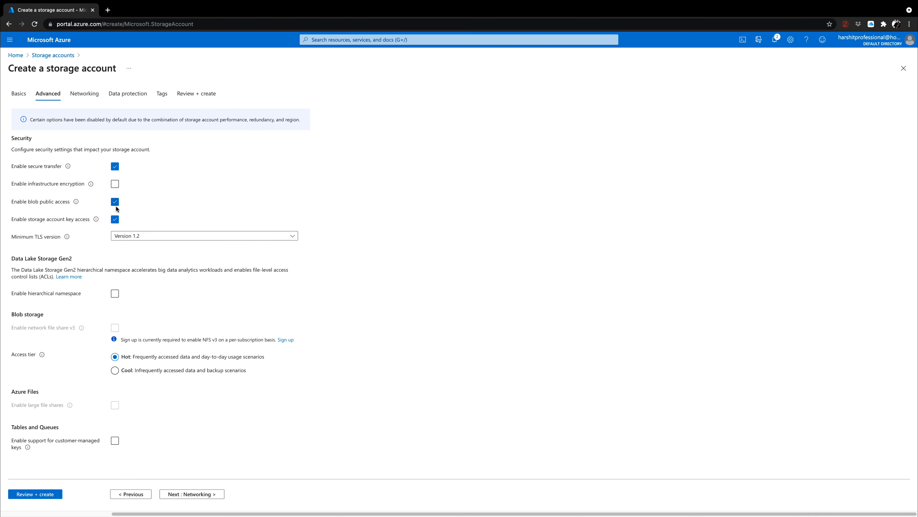
Enable the hierarchical namespace, support for customer-managed keys, and infrastructure encryption.
left_click(115, 219)
left_click(115, 293)
left_click(115, 441)
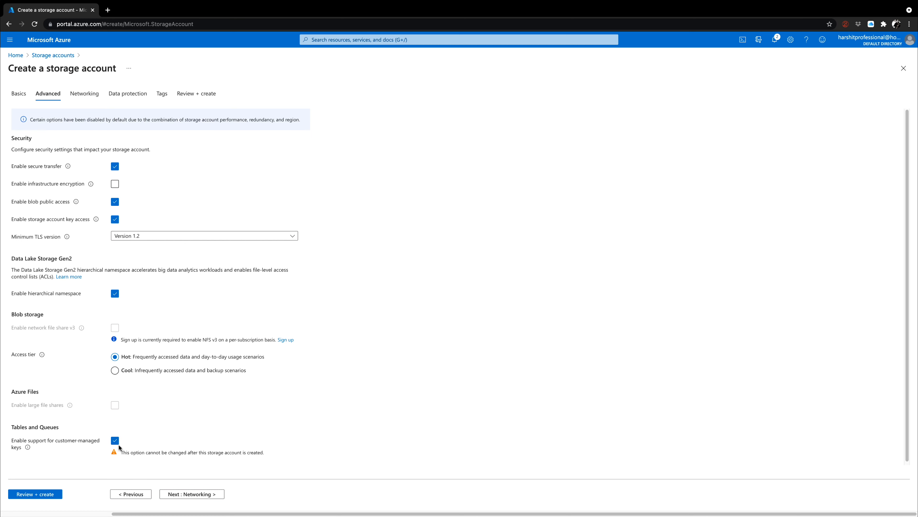
left_click(115, 184)
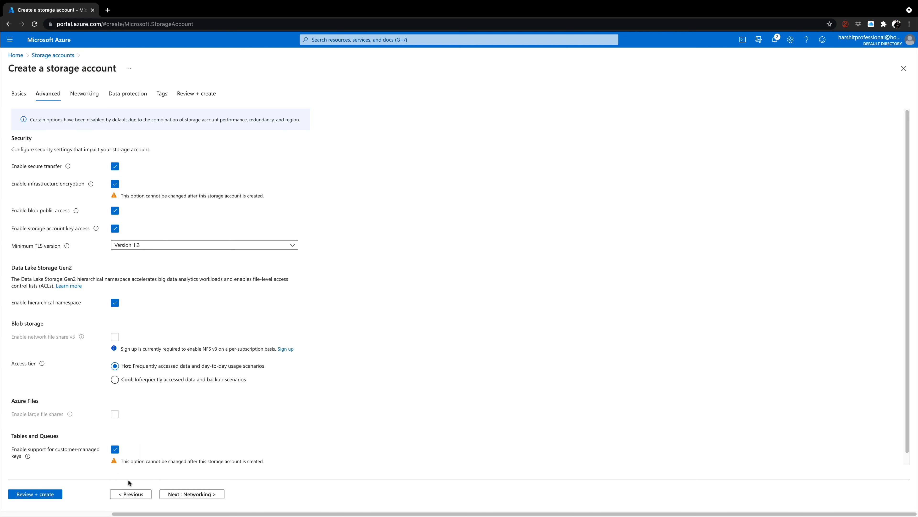
Proceed to Networking, compare the selected-networks and private endpoint methods, and set connectivity to Public endpoint (all networks).
left_click(190, 494)
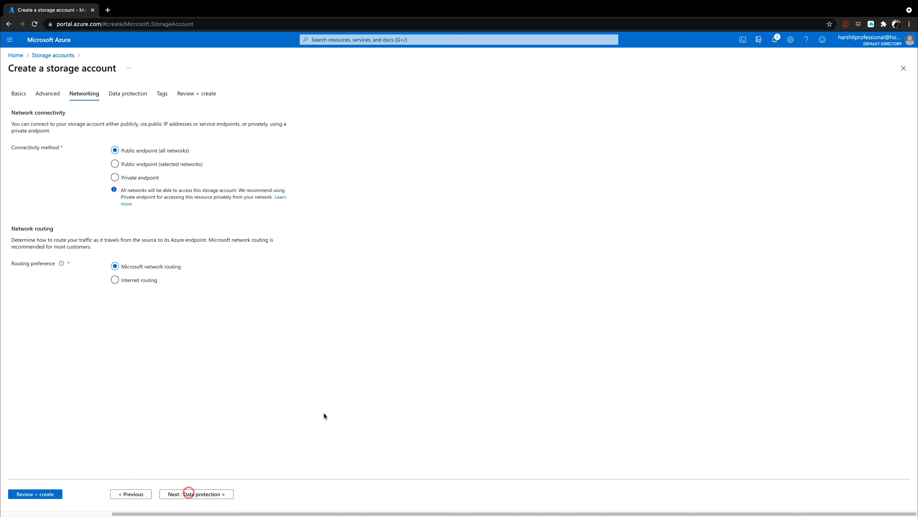
left_click(138, 167)
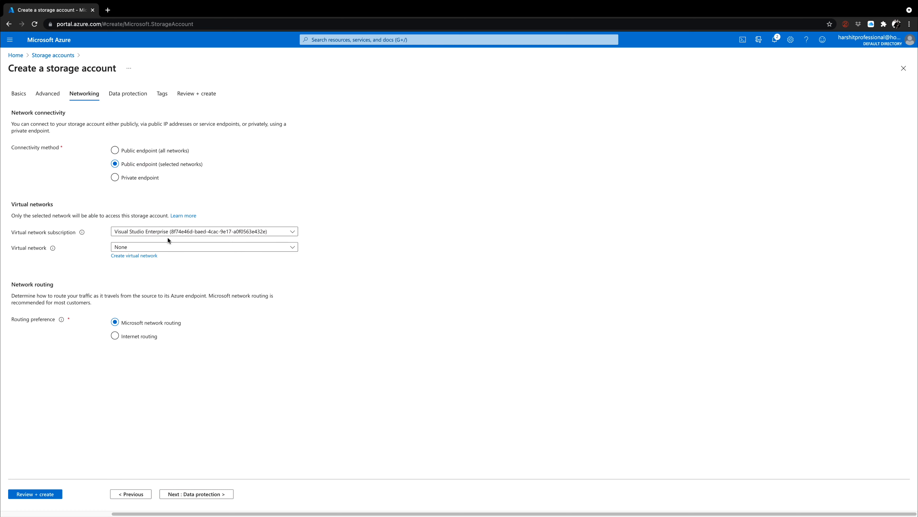
left_click(170, 246)
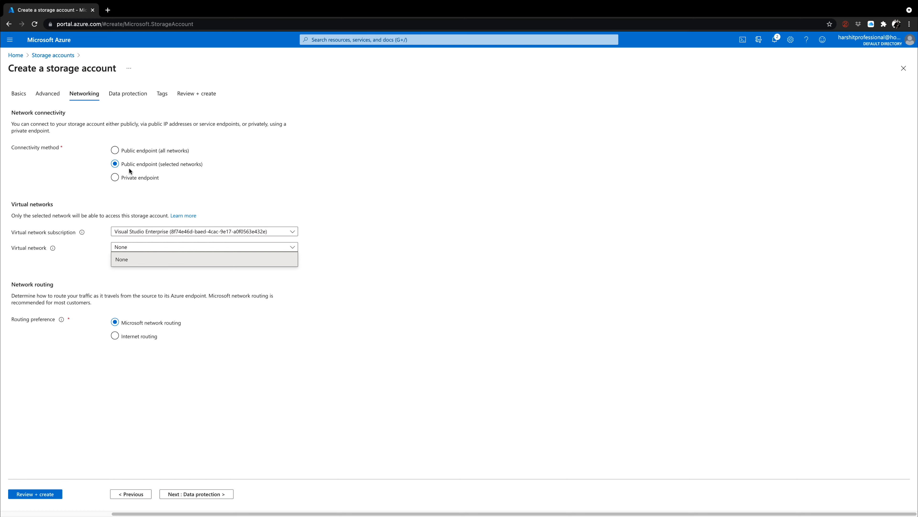
left_click(140, 152)
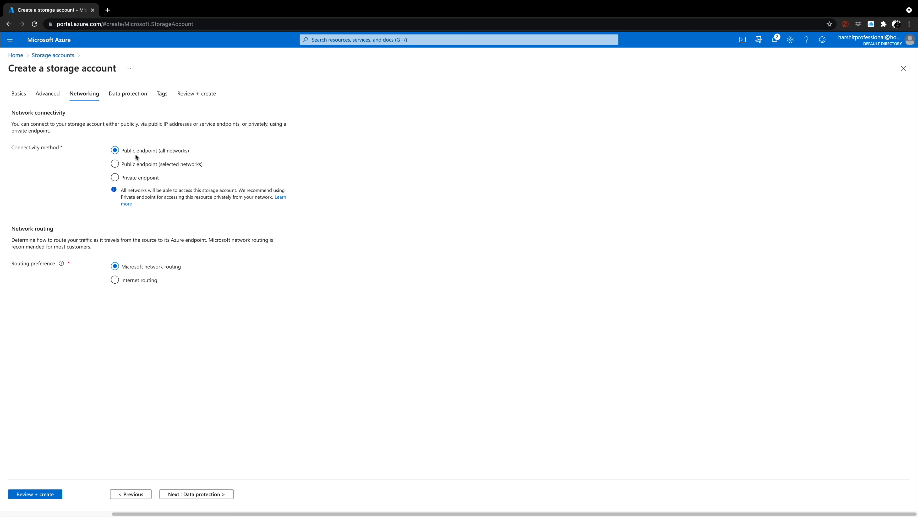
left_click(131, 178)
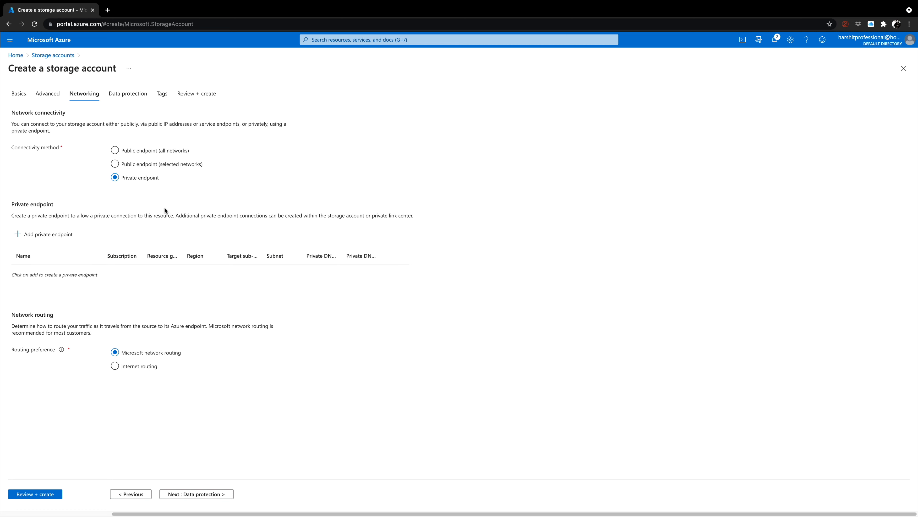
left_click(127, 155)
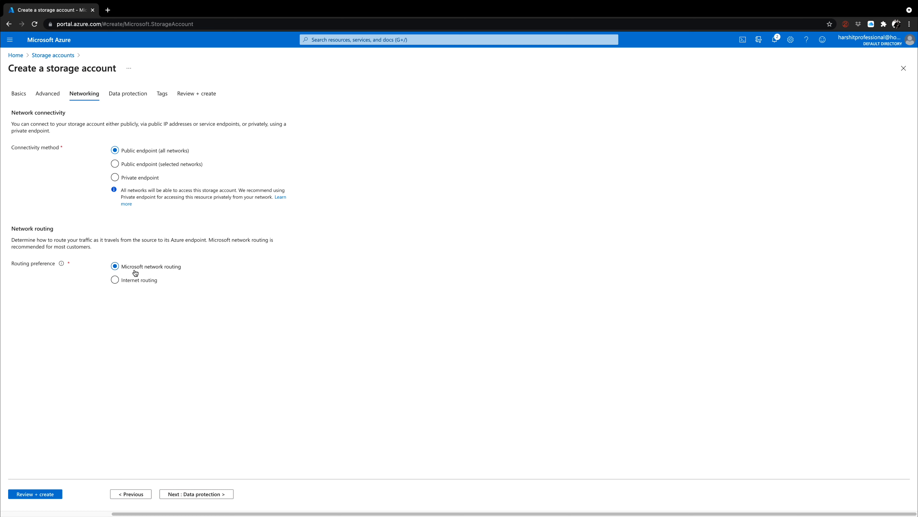
Set the routing preference to Microsoft network routing and continue to the data protection settings.
left_click(122, 281)
left_click(116, 268)
left_click(208, 495)
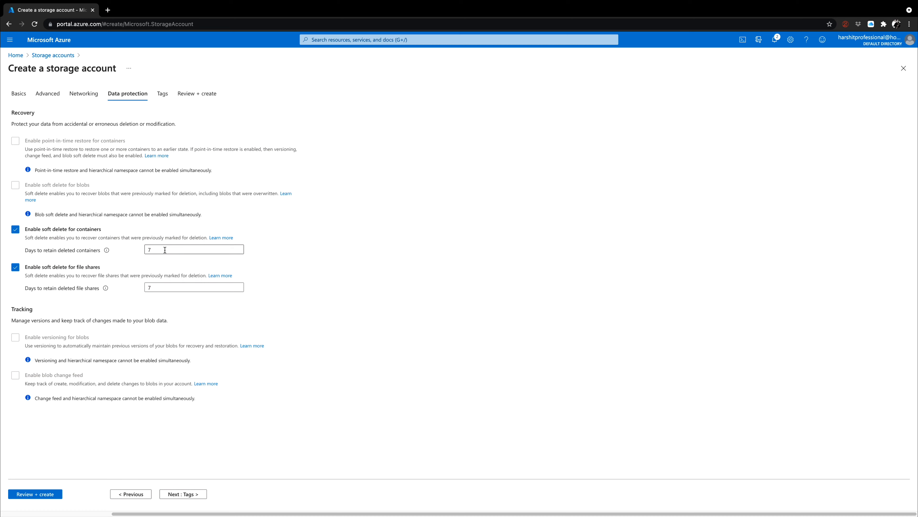
Try a 90-day retention for deleted containers and set it back to 7 days.
double_click(165, 250)
type("90")
double_click(154, 249)
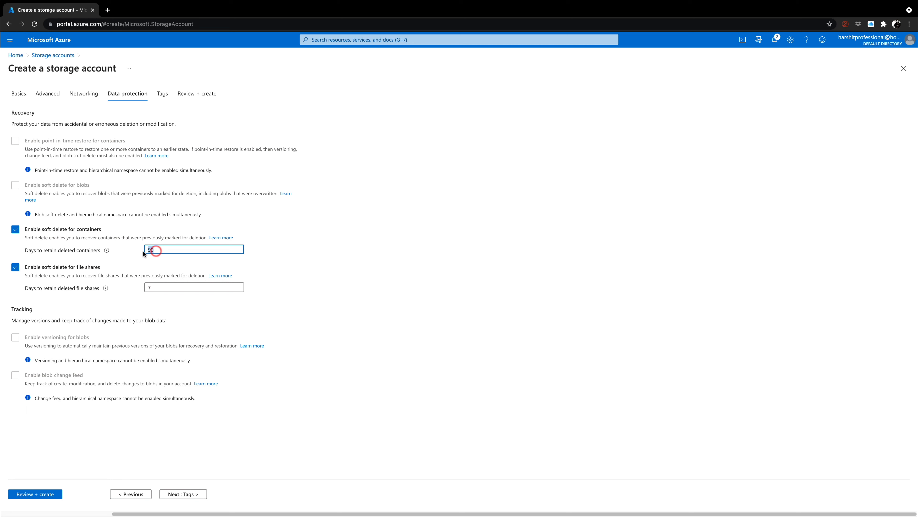
left_click(157, 249)
key("BackSpace")
key("BackSpace")
type("7")
Skip the tags, review the final configuration, and create the storage account.
left_click(202, 496)
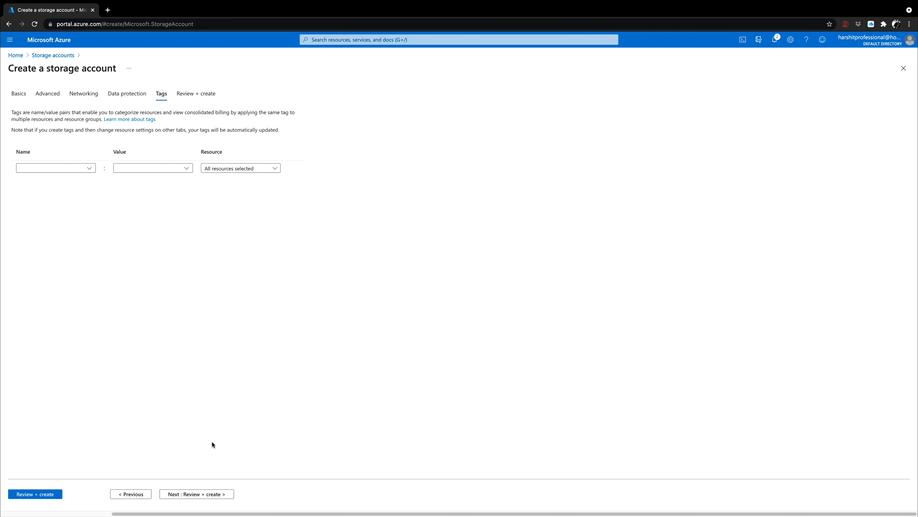
left_click(202, 494)
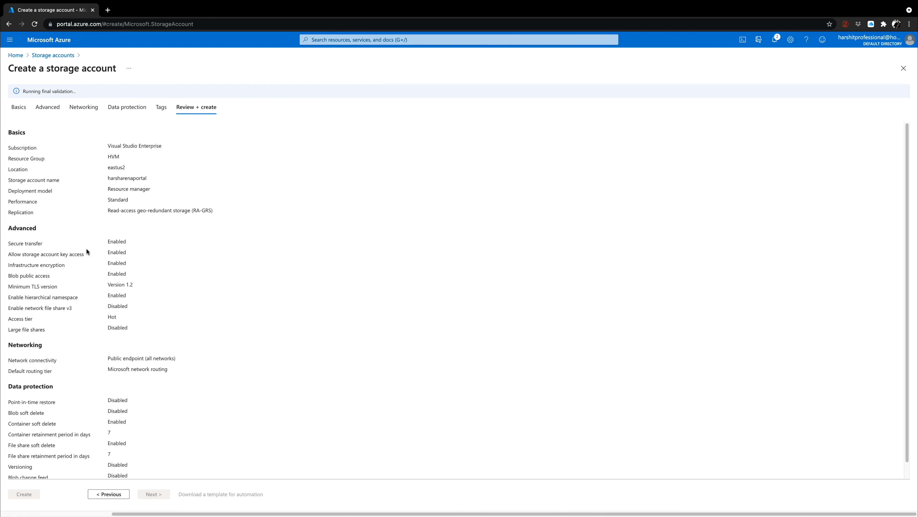
scroll(85, 268, "down", 1)
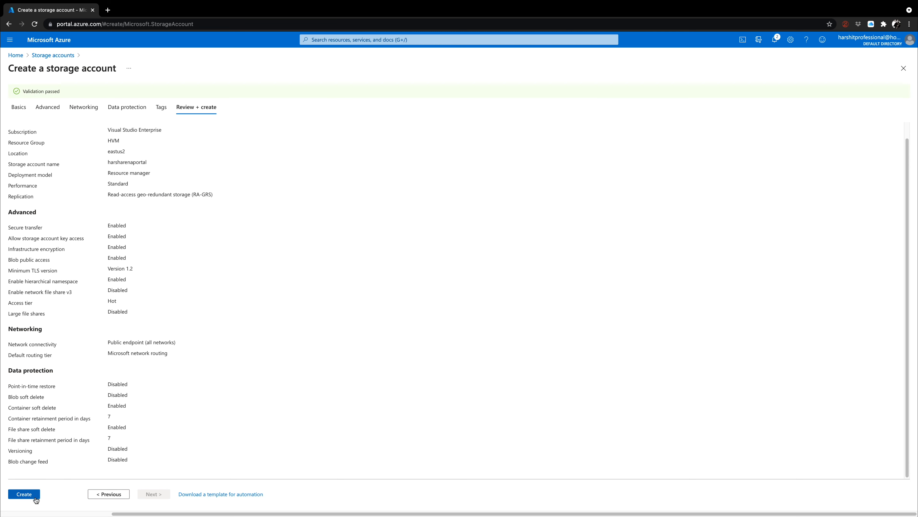
left_click(35, 496)
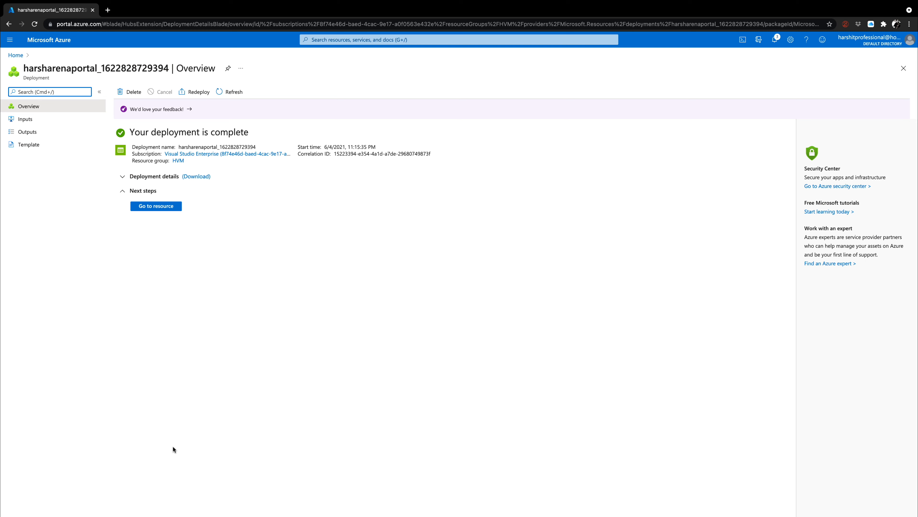
Open the deployed storage account and examine its overview properties and container soft-delete retention in the data protection settings.
left_click(174, 213)
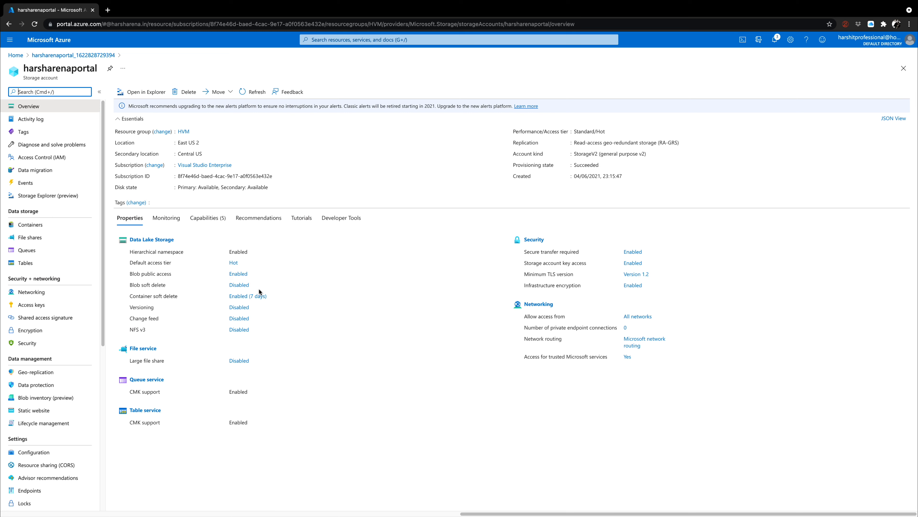
left_click(242, 288)
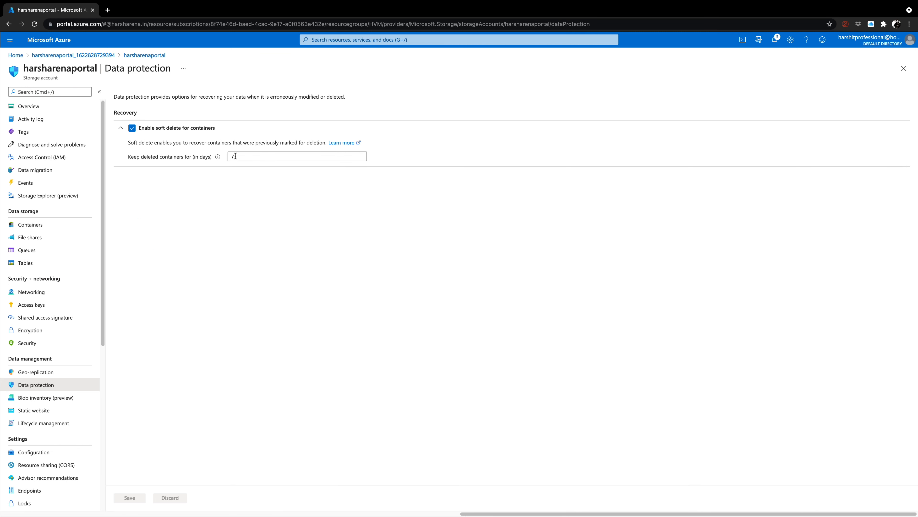
left_click_drag(241, 156, 207, 155)
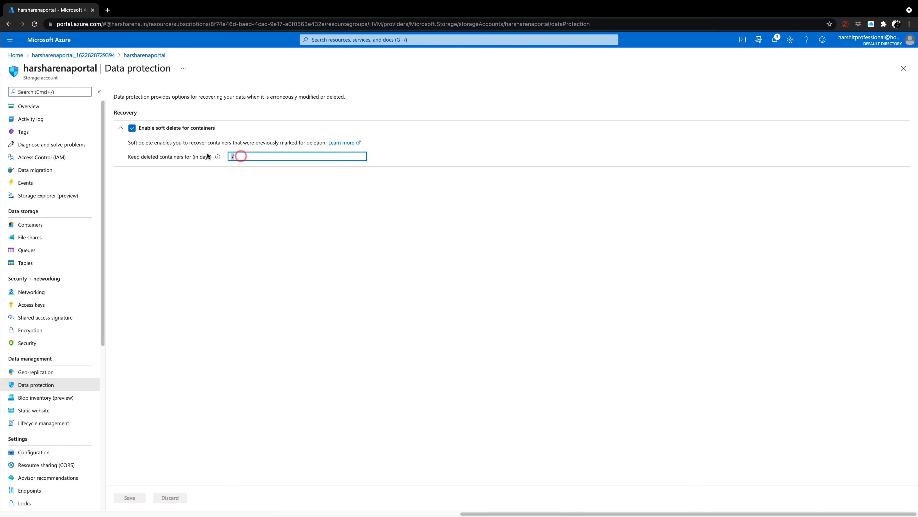
left_click(265, 157)
double_click(265, 157)
left_click(97, 91)
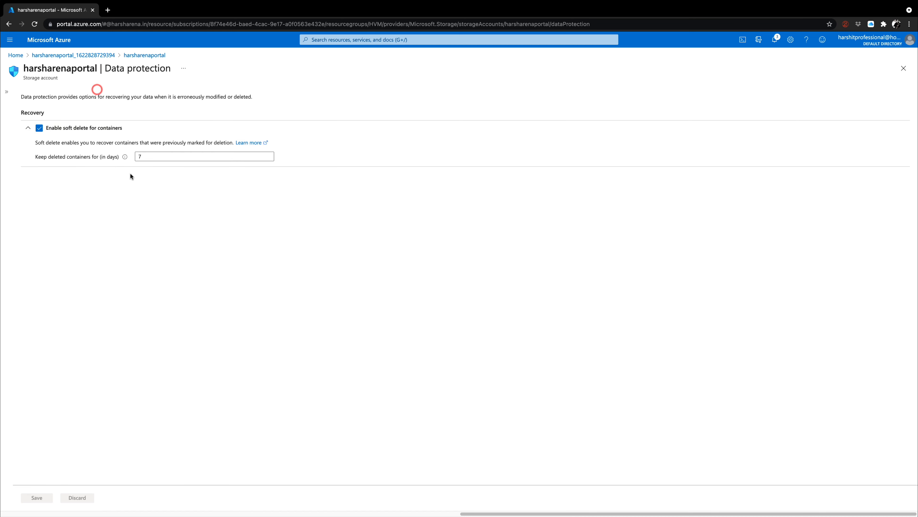
left_click(7, 92)
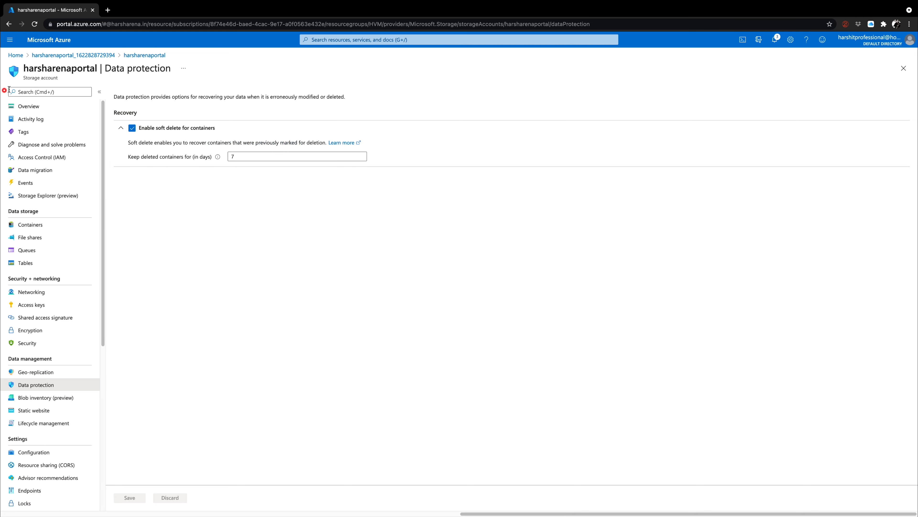
left_click(28, 107)
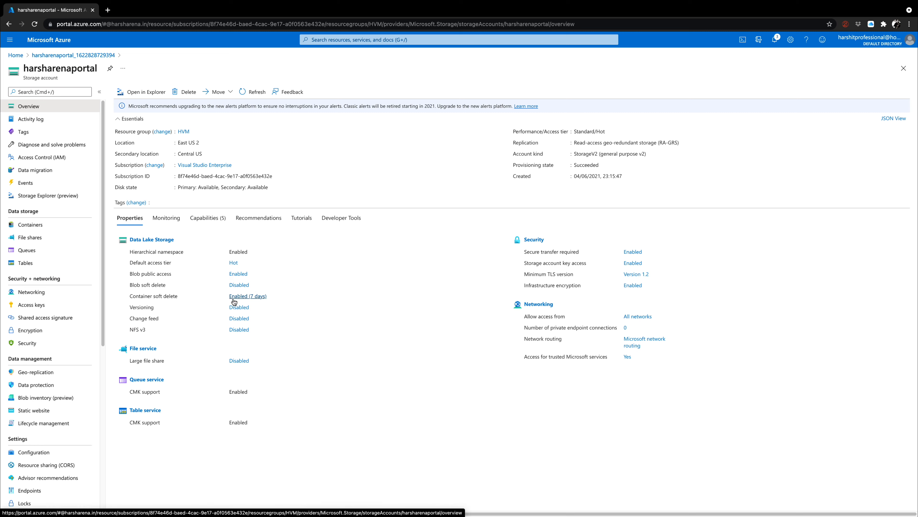
left_click(240, 309)
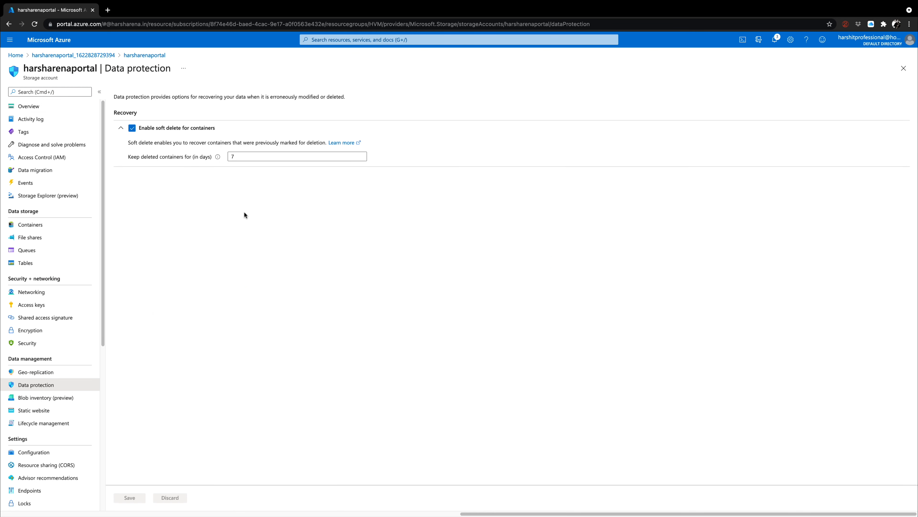
double_click(241, 155)
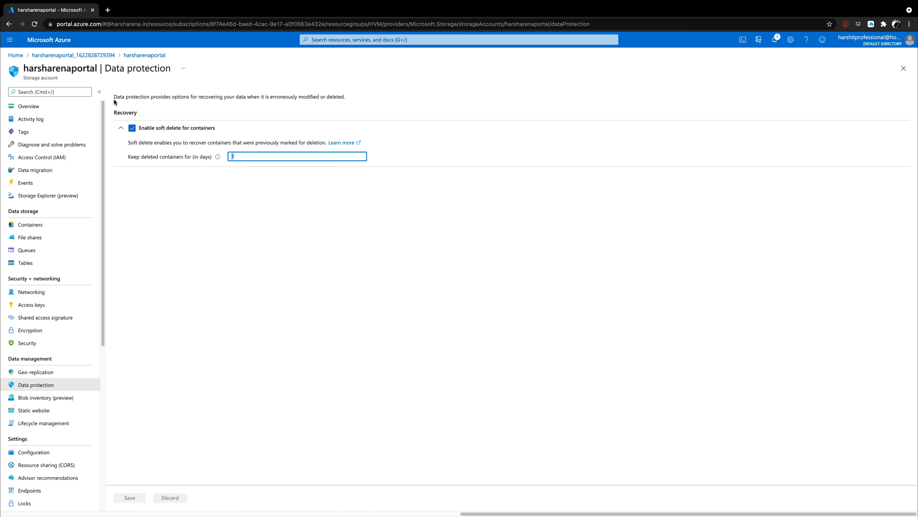
left_click(52, 106)
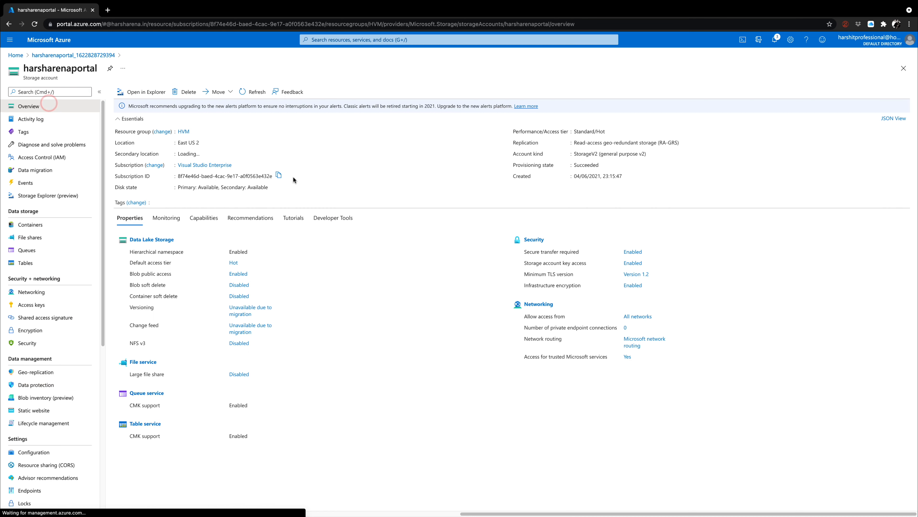
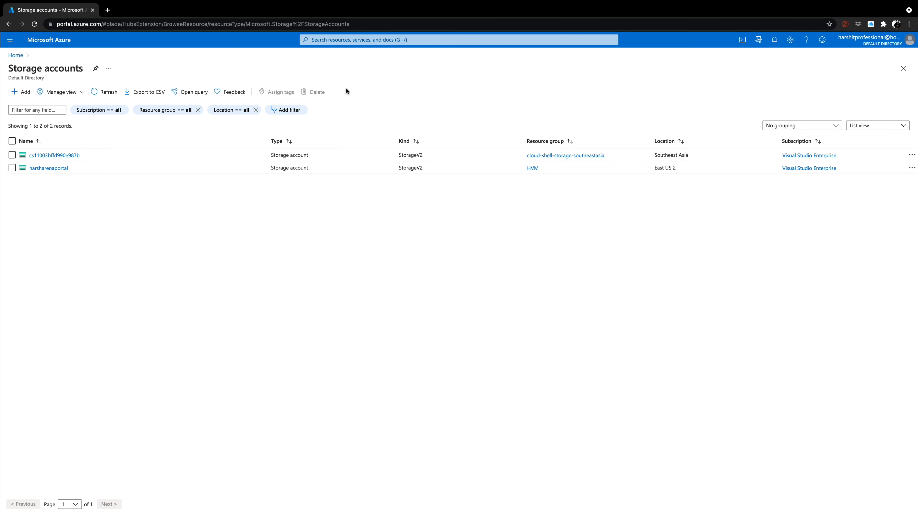
Open a PowerShell Cloud Shell session and enlarge its terminal area.
left_click(743, 41)
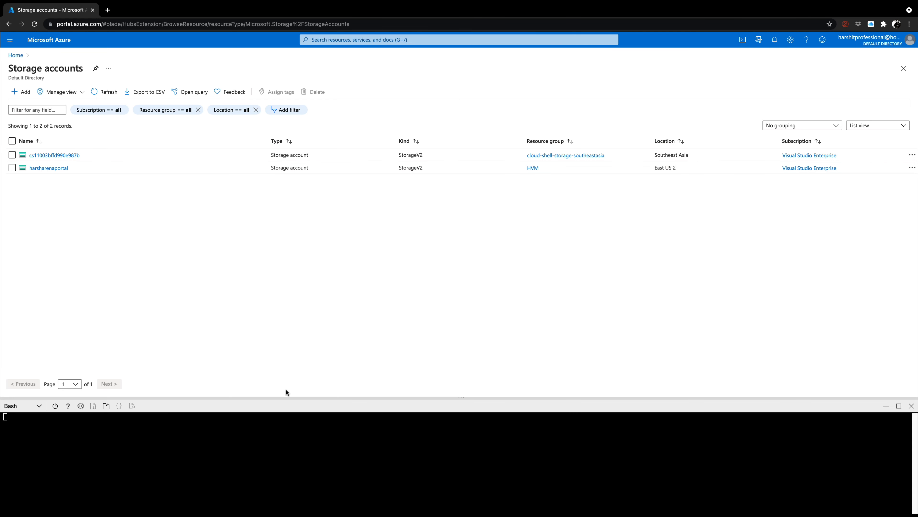
left_click_drag(286, 398, 282, 289)
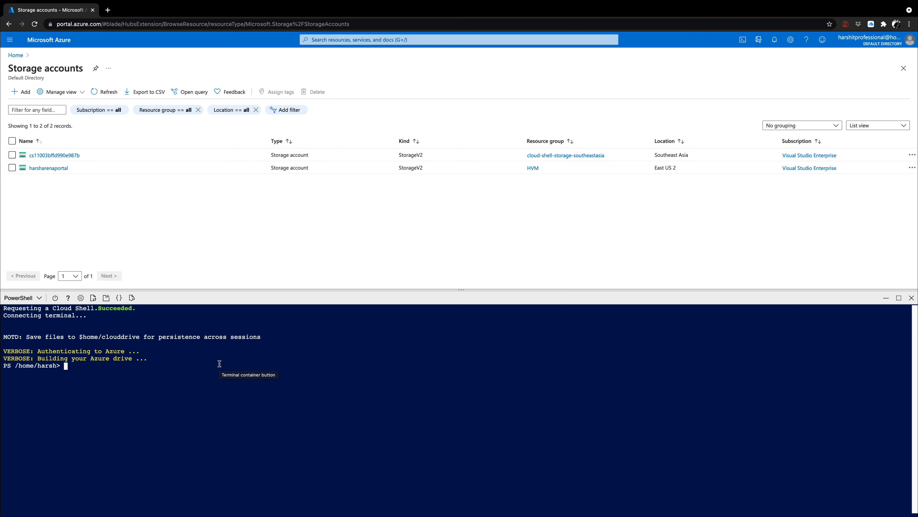
key("Return")
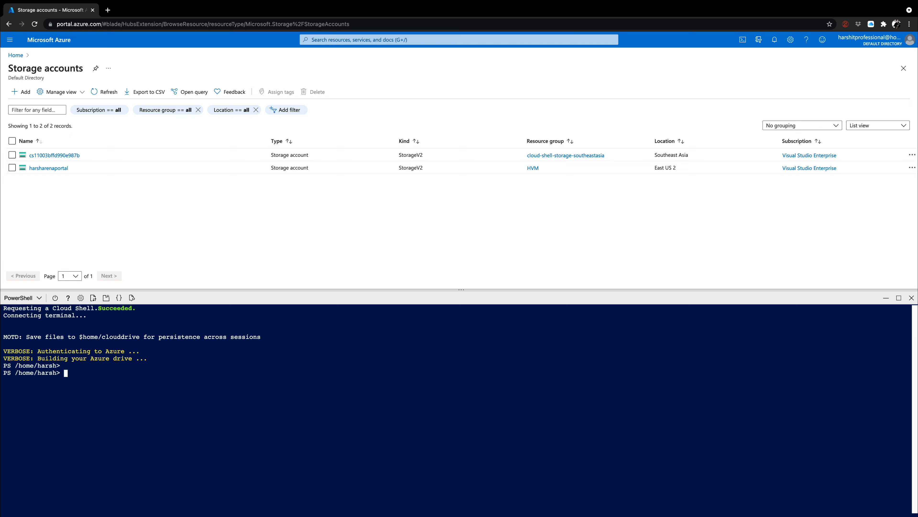
Begin a New-AzStorageAccount command with the -name parameter for an account called harsharenapowershell.
type("New")
type("-")
type("azsto")
type("rageac")
key("Tab")
type("-name harsharenapowershel")
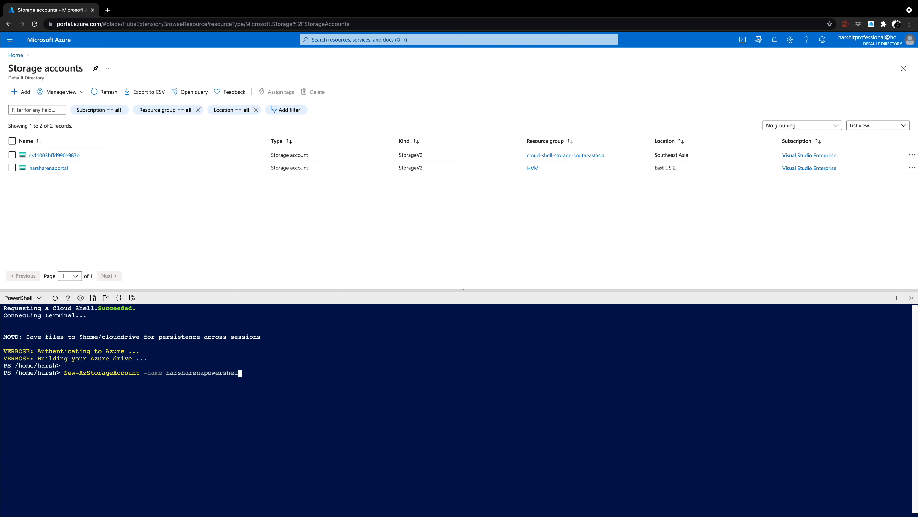
Complete the account name harsharenapowershell and add the -ResourceGroup parameter with the value HVM.
type("l  -ResourceGroupName")
key("BackSpace")
key("BackSpace")
key("BackSpace")
key("BackSpace")
type("HVM")
Add -SkuName Standard_ZRS and -Location "East US 2" to the New-AzStorageAccount command.
type("-SkuName Sta")
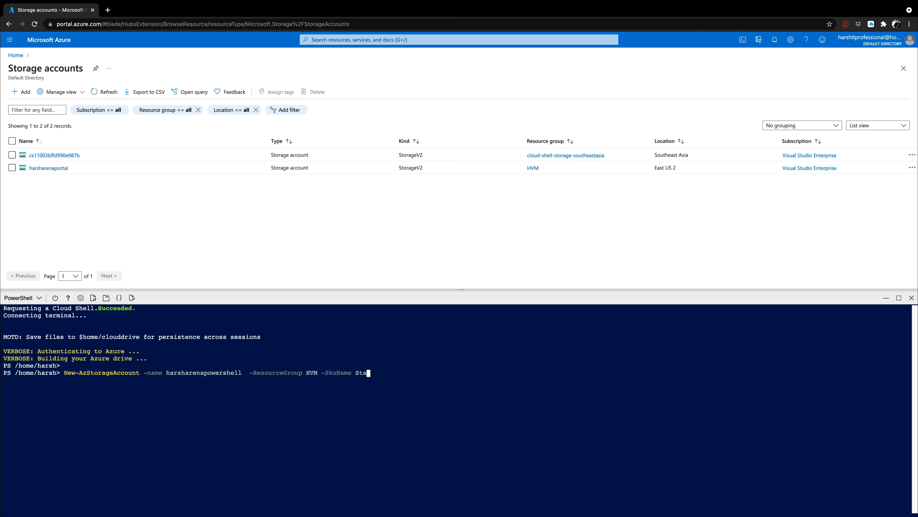
type("ndard_")
type("LRS")
key("BackSpace")
key("BackSpace")
key("BackSpace")
type("ZRS")
type("-Location")
type(" \"East ")
type("US 2\" ")
Add -Kind Storagev2 and run the command to create the storage account.
type("-Kind")
type(" St")
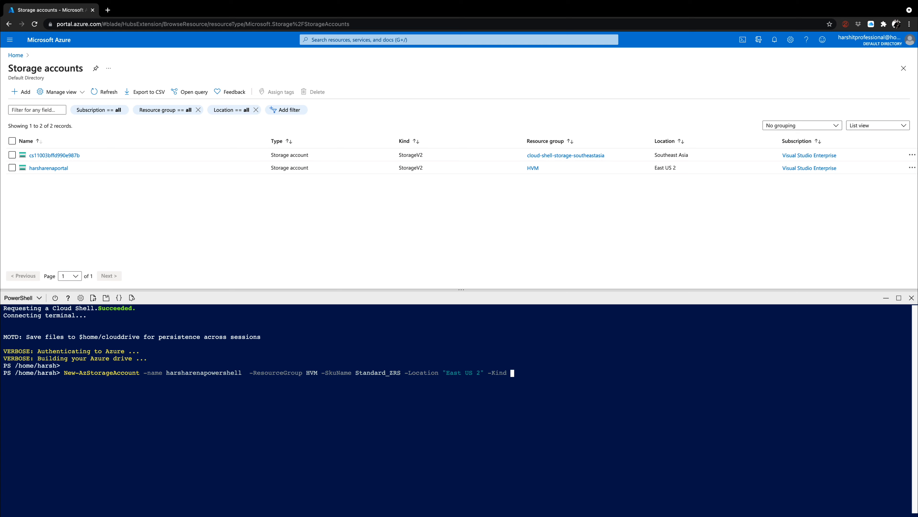
type("orafg")
key("BackSpace")
key("BackSpace")
type("gev2")
key("Return")
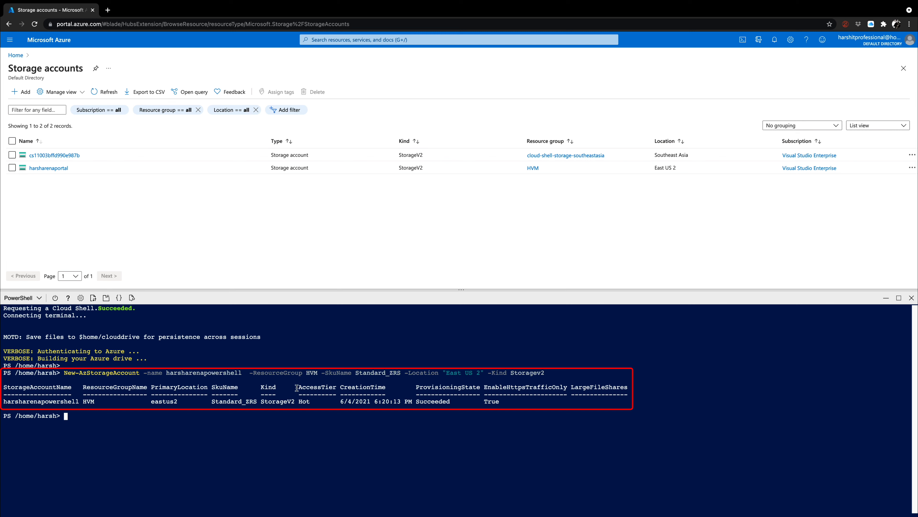
Check the access tier in the command output and list all storage accounts with Get-AzStorageAccount.
left_click_drag(296, 386, 324, 387)
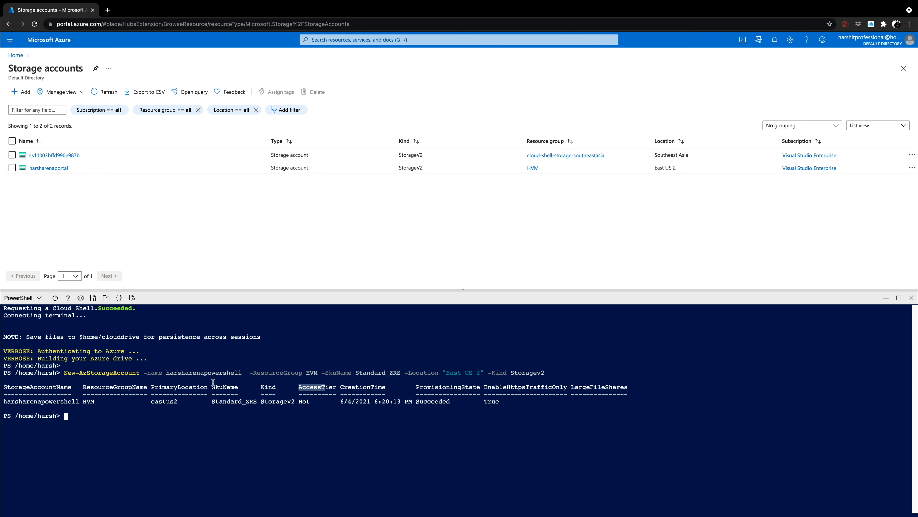
left_click(106, 92)
key("super+Tab")
left_click(111, 438)
type("get-az")
key("Return")
key("Return")
key("Return")
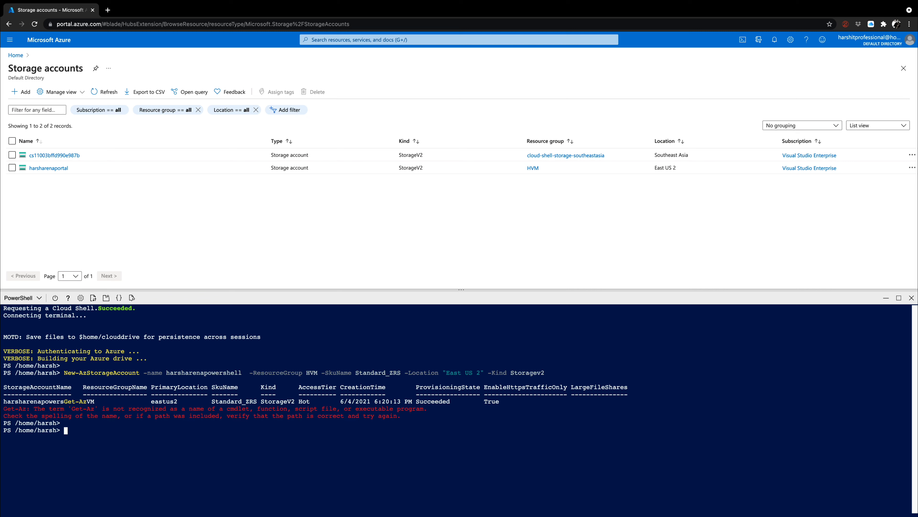
type("Get-AzStorageAccount")
key("Return")
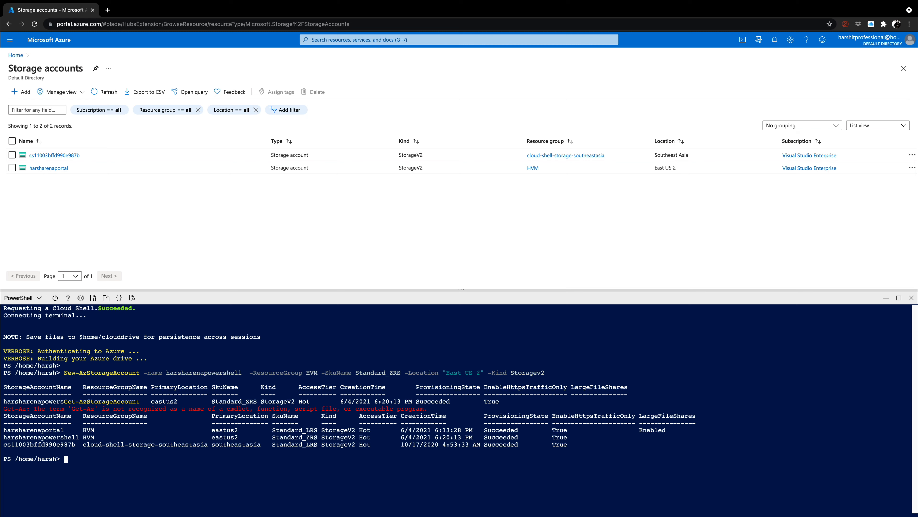
key("Return")
key("Return")
key("Return")
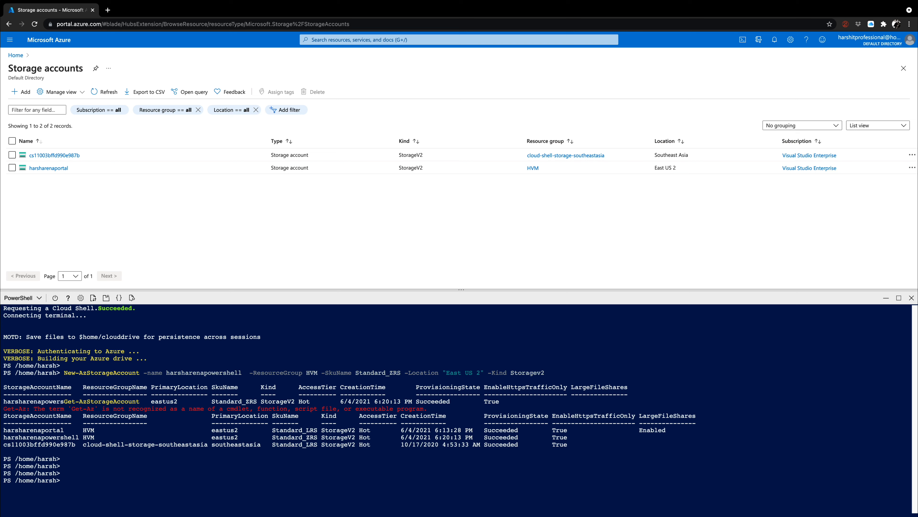
type("az sto")
key("Return")
key("Return")
key("Return")
key("Return")
key("Return")
key("Return")
key("Return")
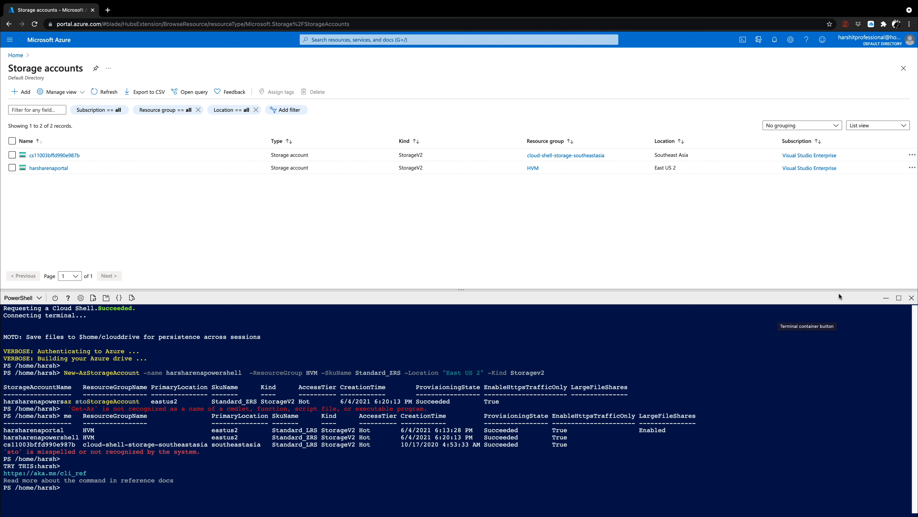
Restart the Cloud Shell session and begin an az storage account create command with --name harsharenacli and --resource-group HVM.
left_click(911, 299)
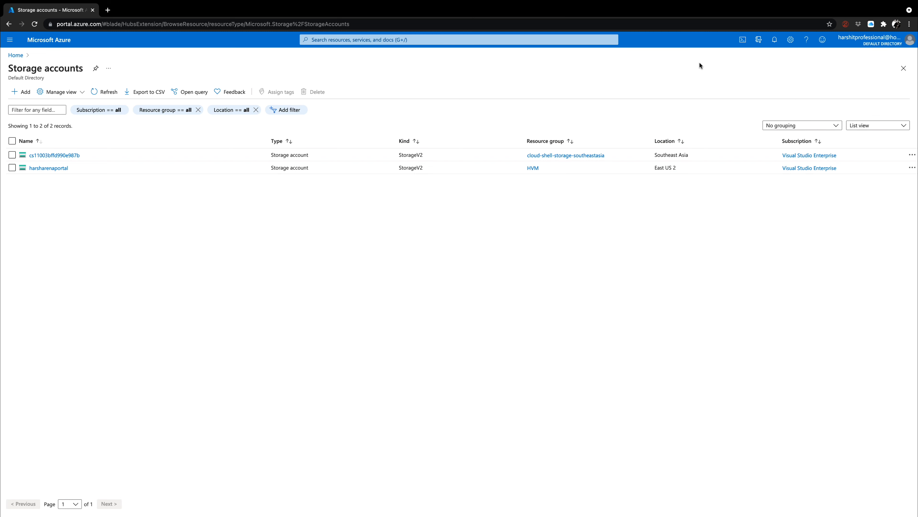
left_click(743, 40)
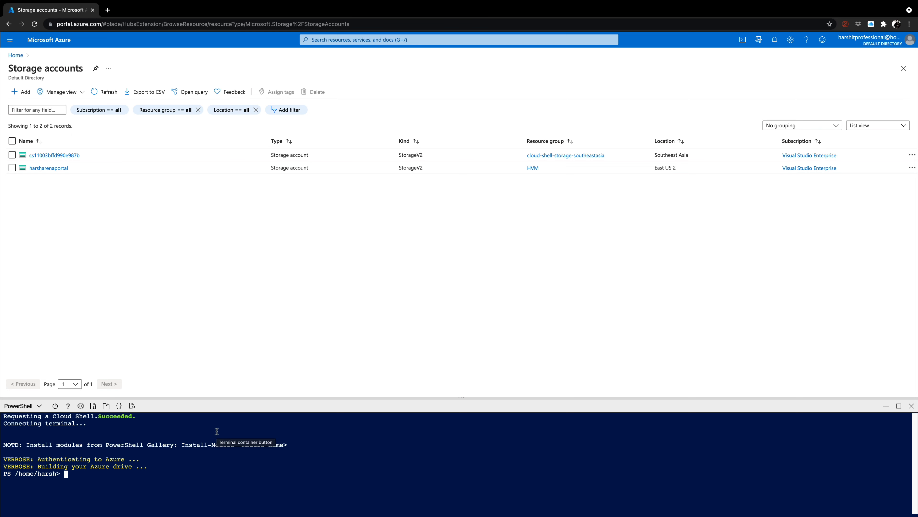
type("az sto")
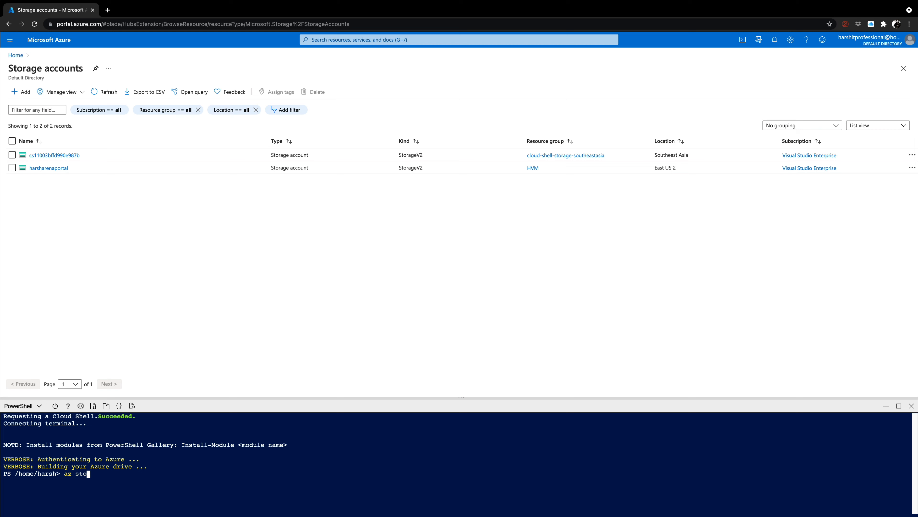
type("rage account create --name harshare")
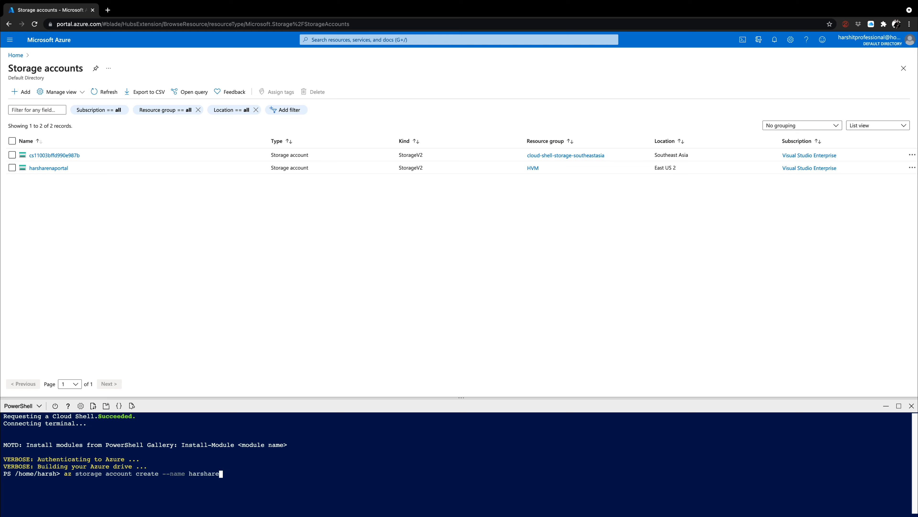
type("nacli --resource-group HVM --locat")
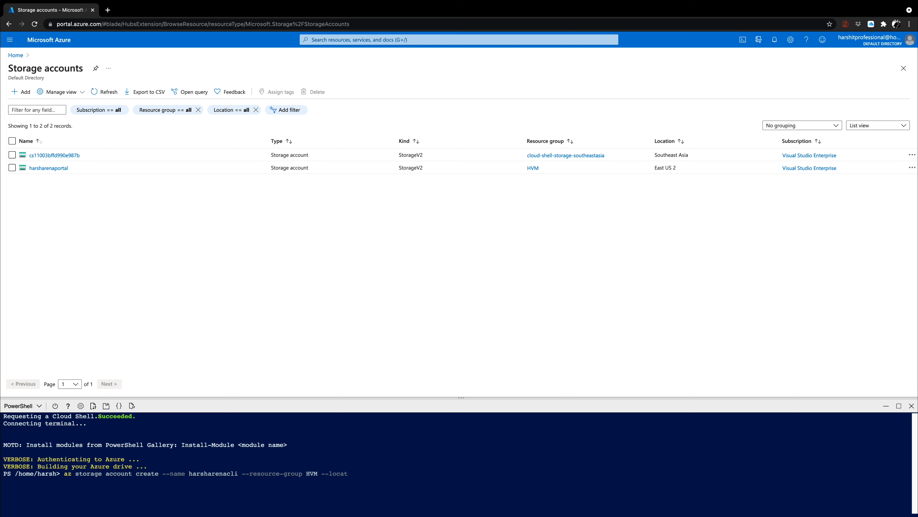
Complete the command with --location "East US 2", --sku standard_LRS and --kind storagev2, and run it to create the account.
type("ion \"East US 2\" --sku standard_LRS")
type("--kind ")
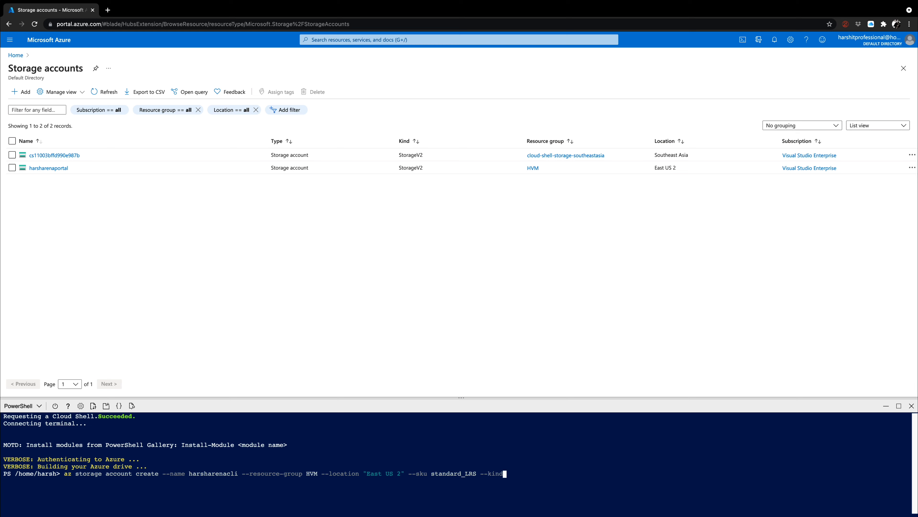
type("storagev2")
key("Return")
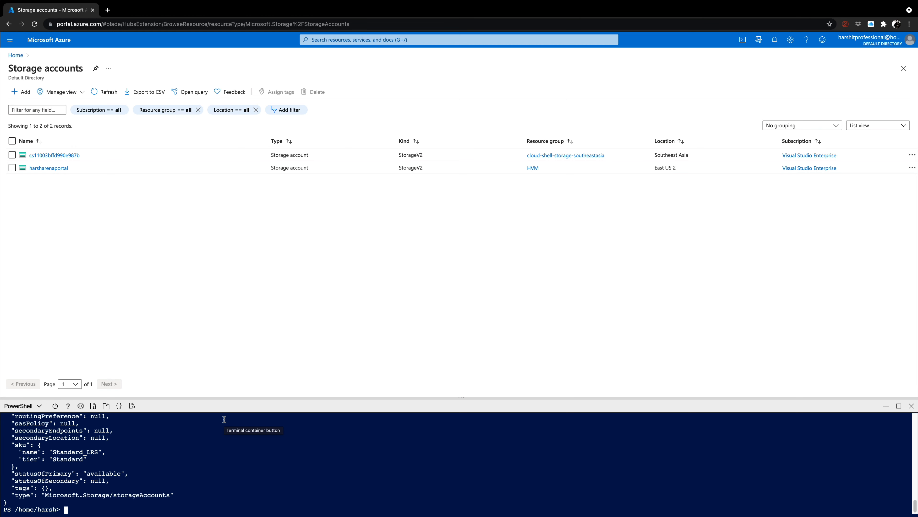
Examine the primary endpoints, starting with blob, in the JSON output of the harsharenacli account.
scroll(157, 457, "up", 1)
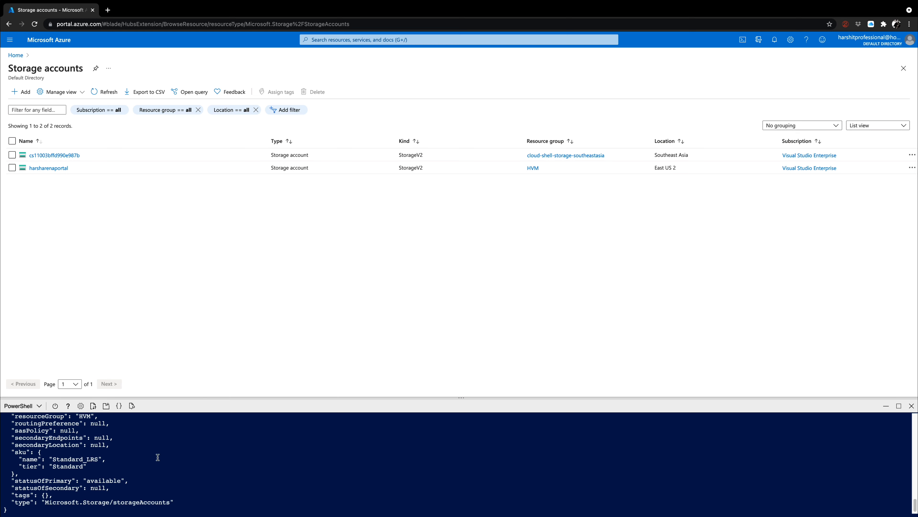
scroll(158, 456, "up", 3)
scroll(157, 459, "up", 2)
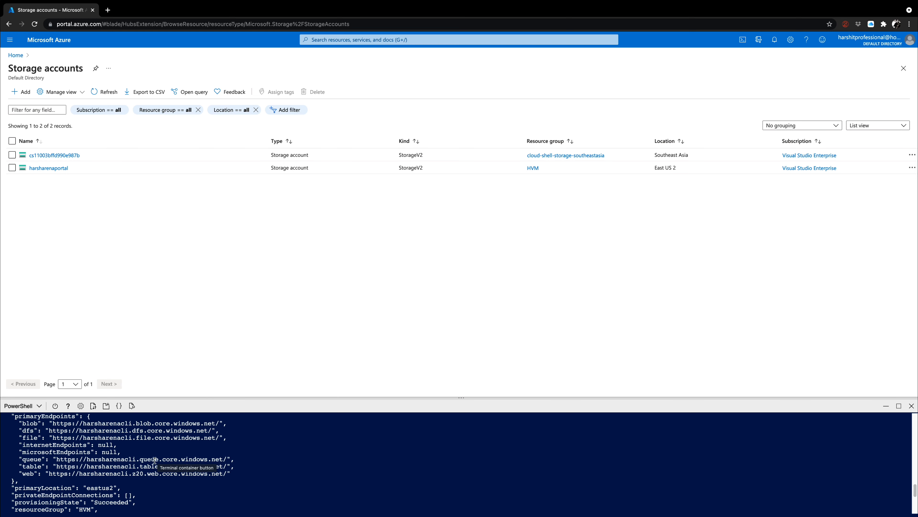
scroll(148, 459, "up", 1)
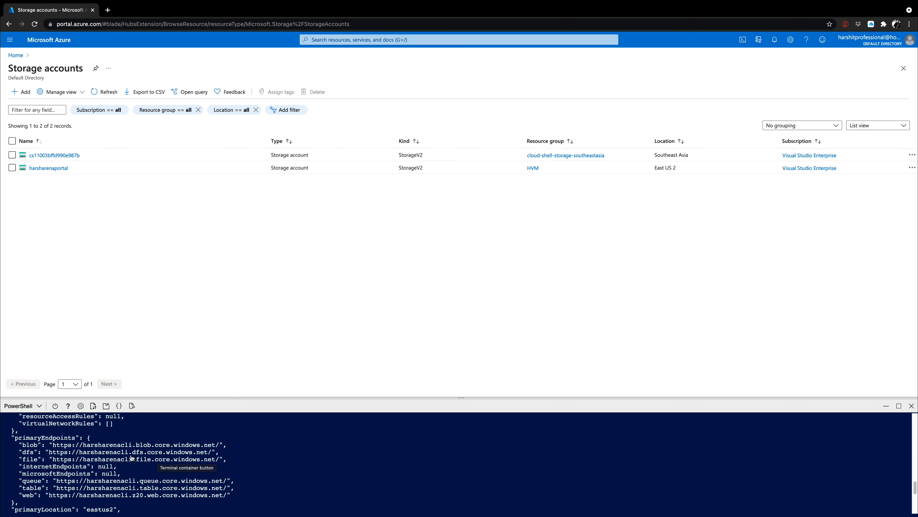
double_click(30, 445)
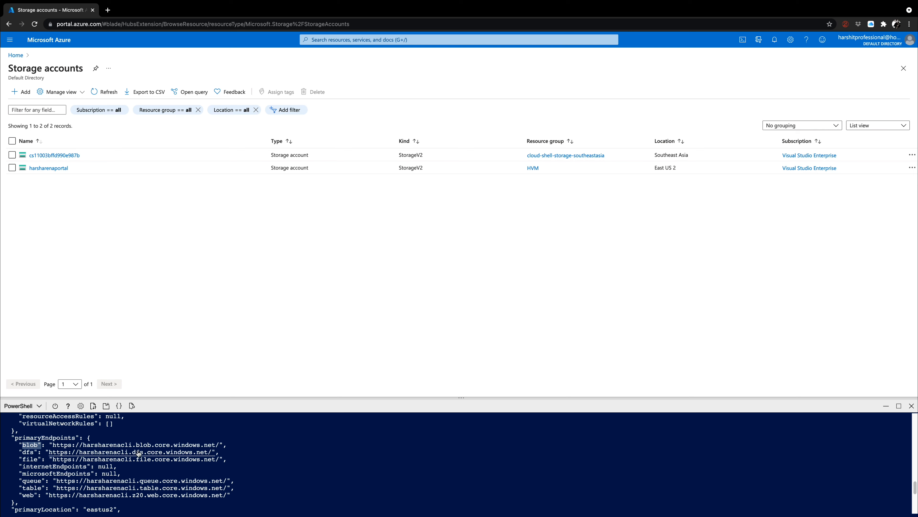
scroll(137, 454, "up", 1)
scroll(139, 457, "down", 10)
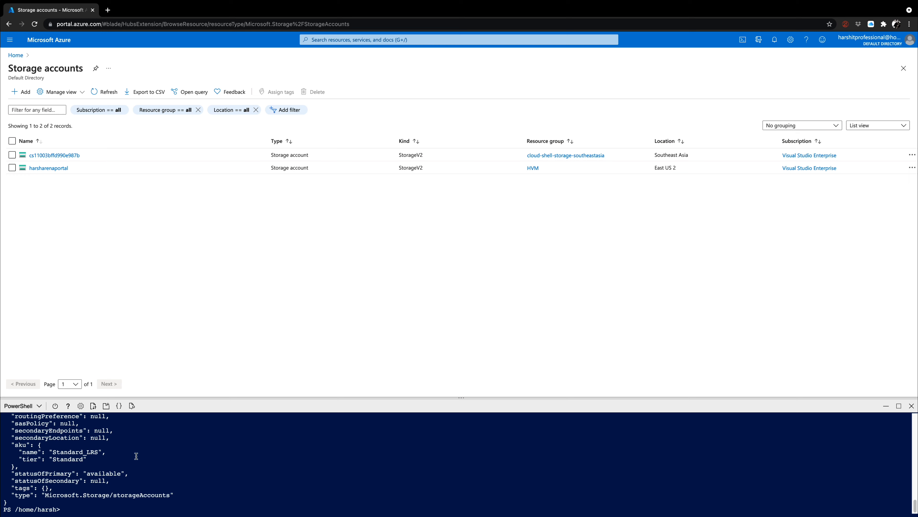
Run az storage account list and examine the returned JSON properties of the storage accounts.
type("az storage account list")
key("Return")
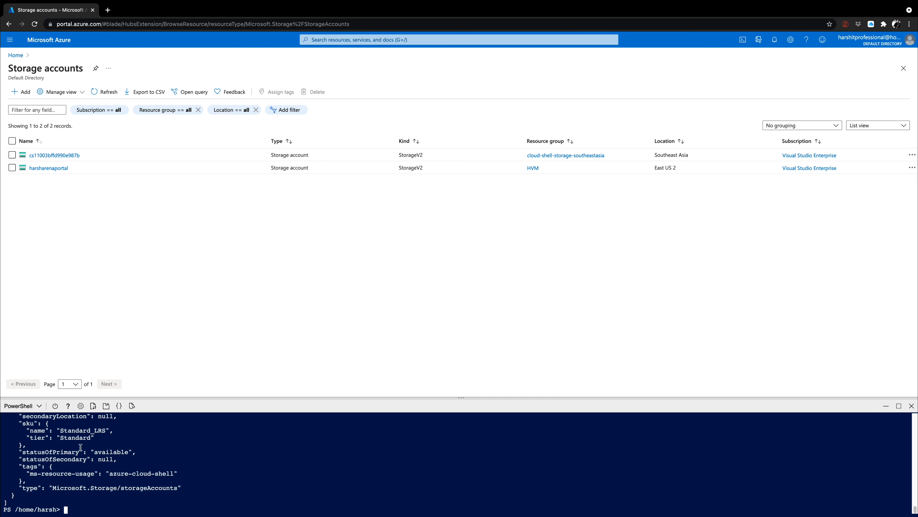
scroll(88, 455, "up", 1)
scroll(89, 455, "down", 1)
scroll(88, 454, "up", 8)
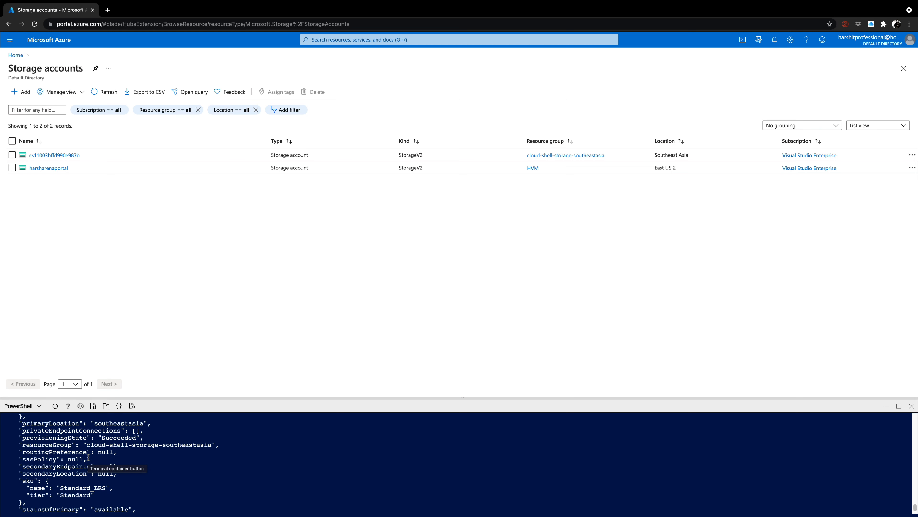
scroll(89, 456, "up", 10)
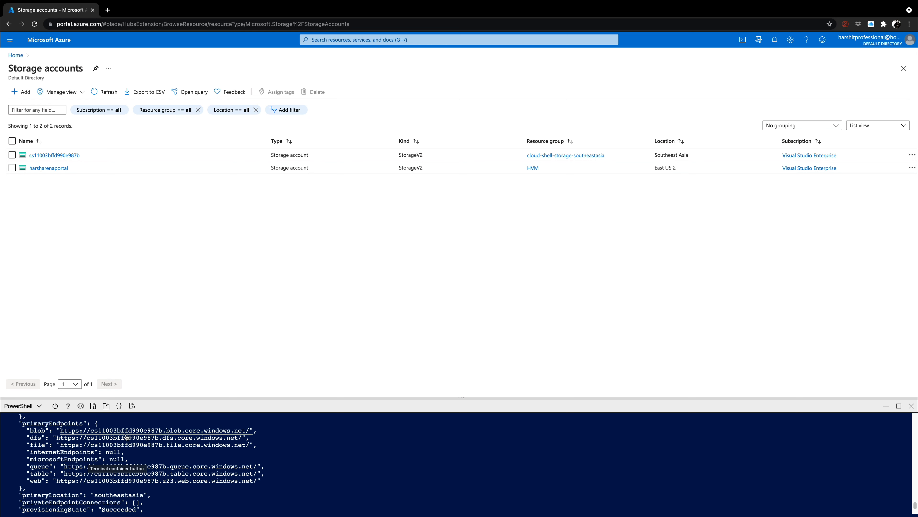
scroll(126, 437, "up", 10)
scroll(123, 435, "up", 9)
scroll(123, 435, "up", 7)
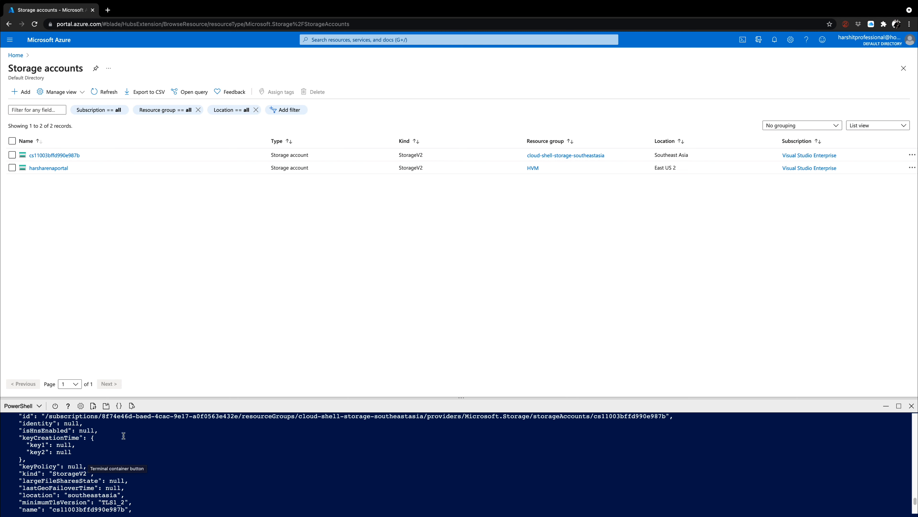
scroll(123, 436, "up", 10)
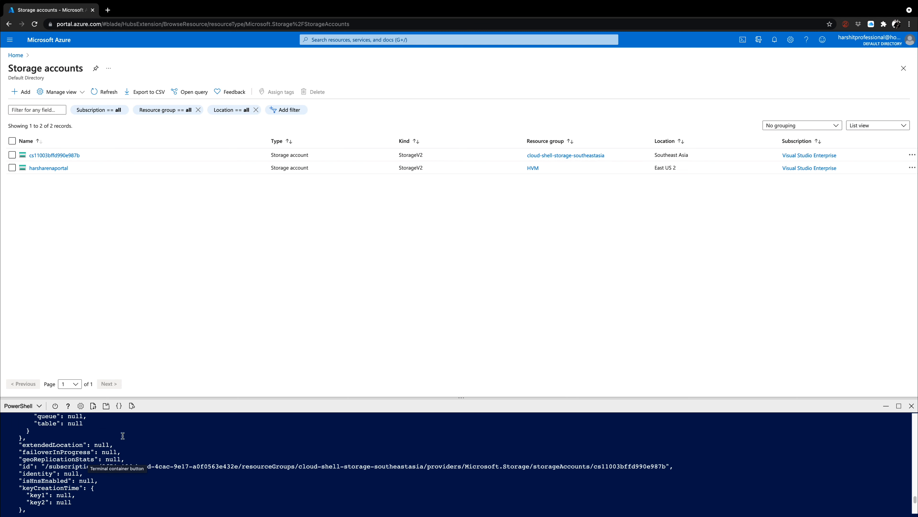
scroll(122, 435, "up", 15)
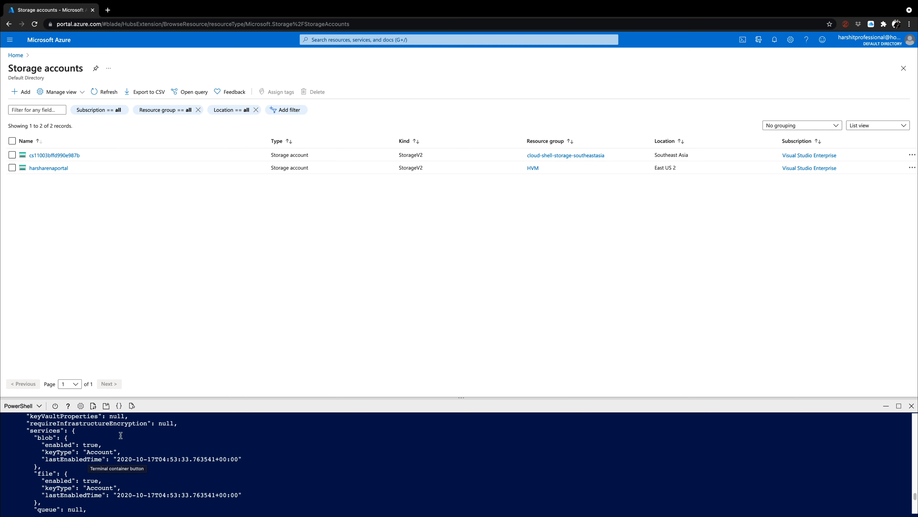
scroll(120, 434, "up", 11)
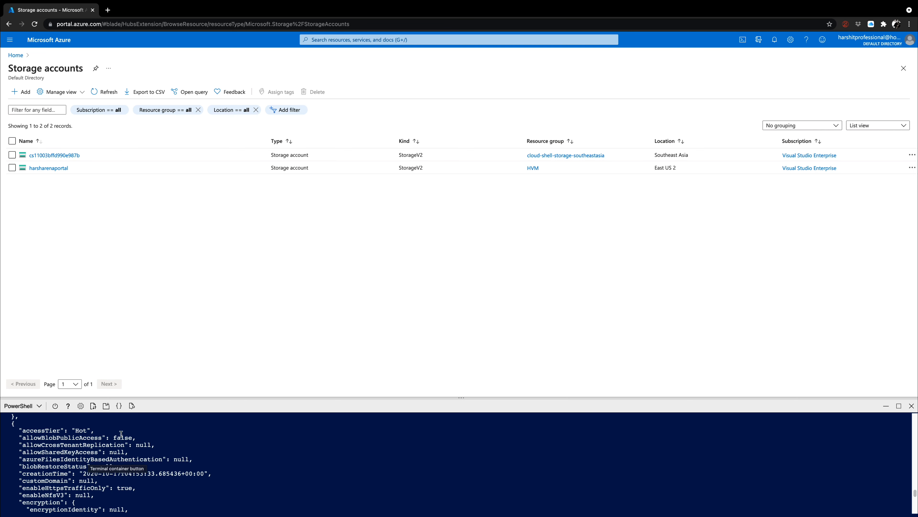
scroll(121, 434, "up", 10)
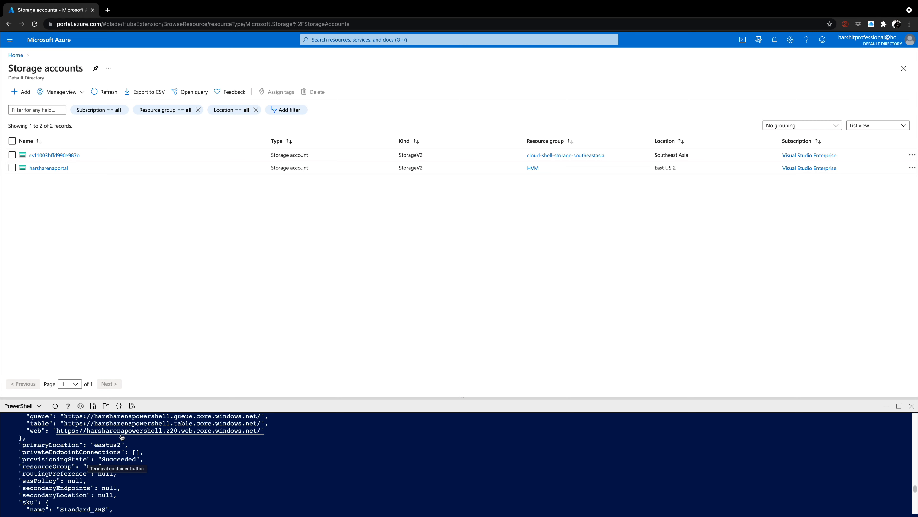
scroll(121, 434, "up", 2)
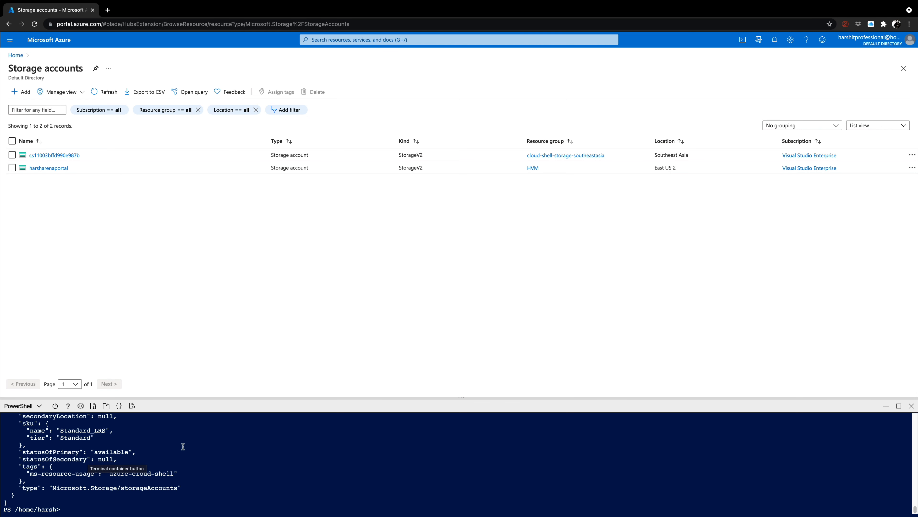
List the storage accounts as a compact table with Get-AzStorageAccount for comparison with the Azure CLI output.
type("get-azsto")
key("Tab")
type("ac")
key("Tab")
key("Return")
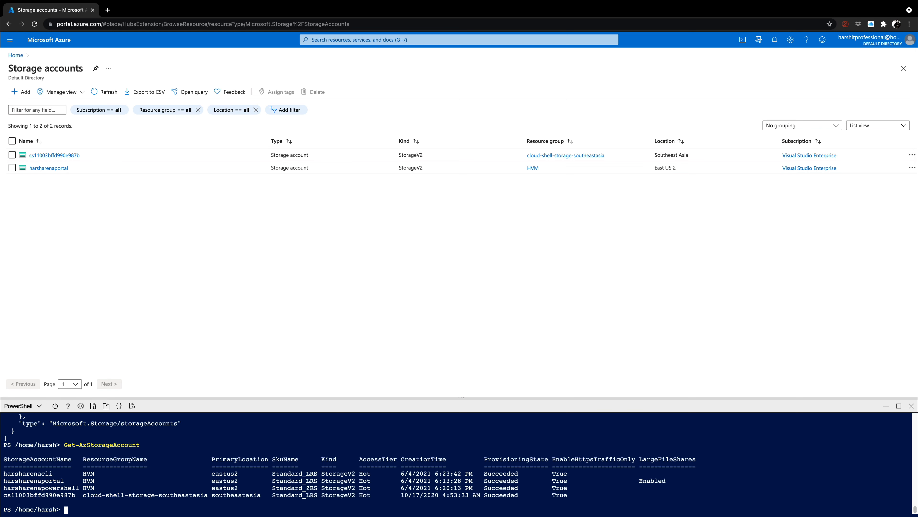